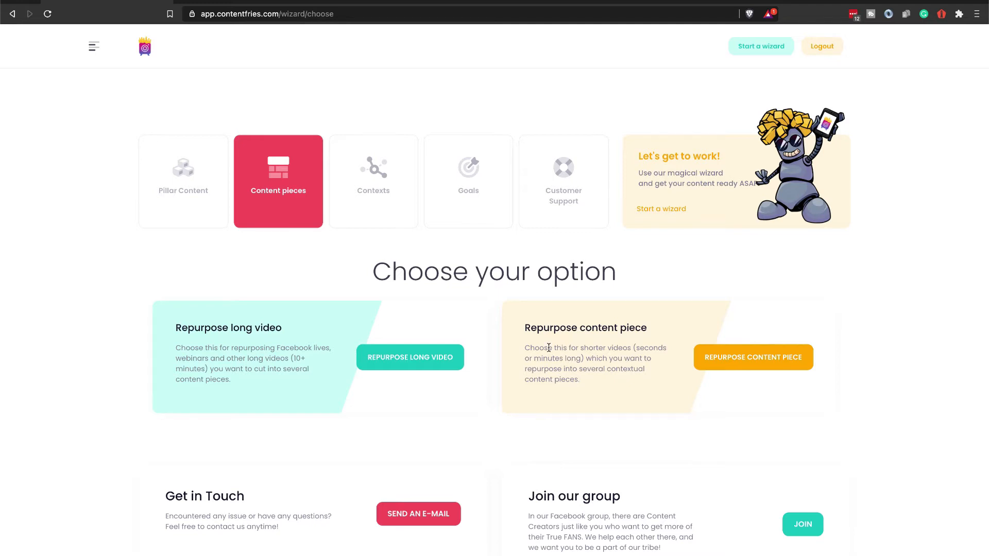
# Switch to the hand-drawn diagram and examine how pillar content branches into content pieces and platform versions.
pyautogui.hotkey('ctrl', 'Right')
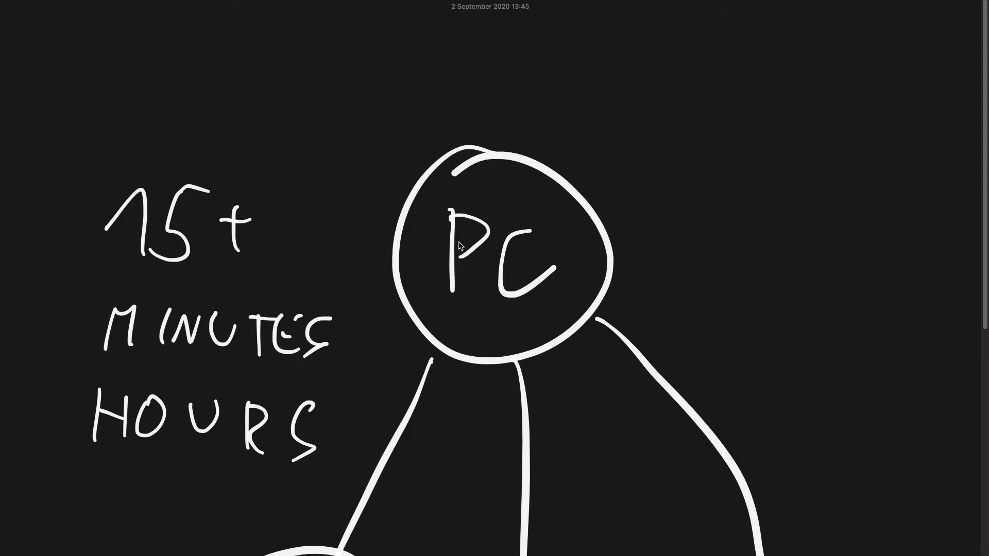
pyautogui.scroll(-5, 462, 249)
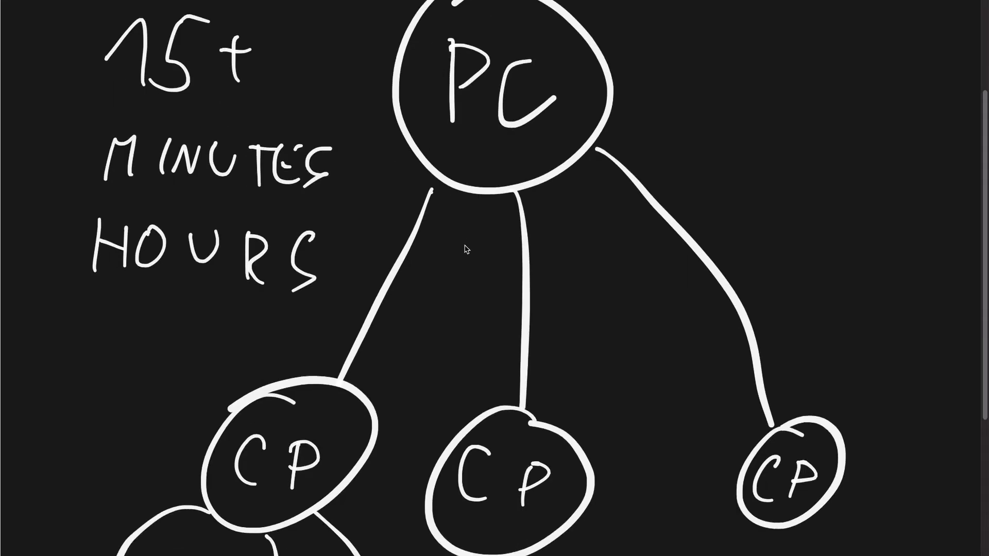
pyautogui.scroll(-3, 658, 410)
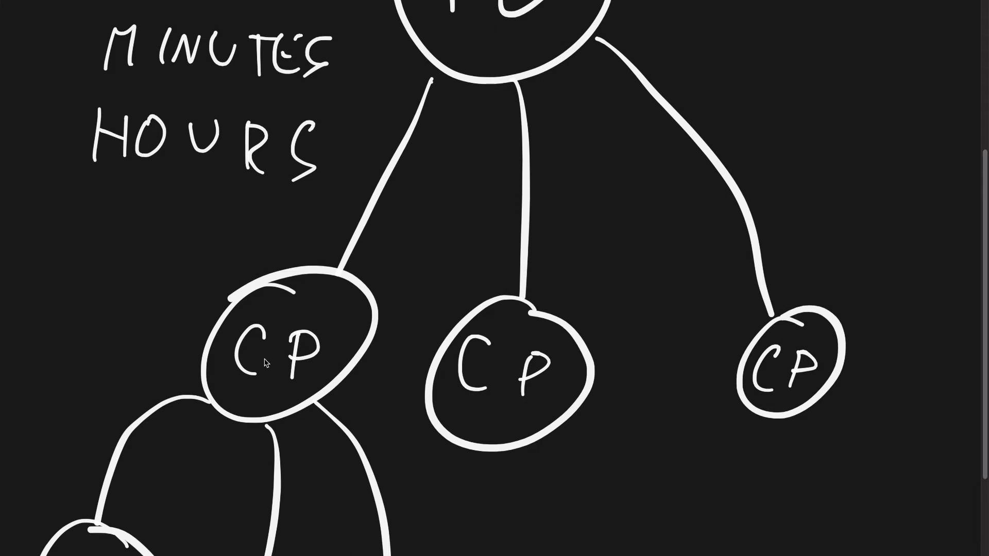
pyautogui.scroll(-4, 313, 370)
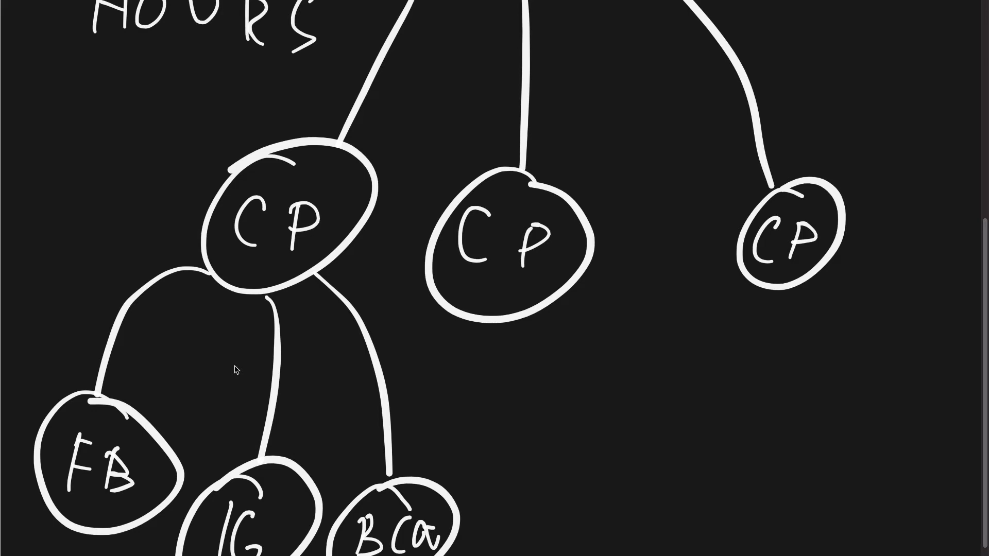
pyautogui.scroll(-1, 237, 369)
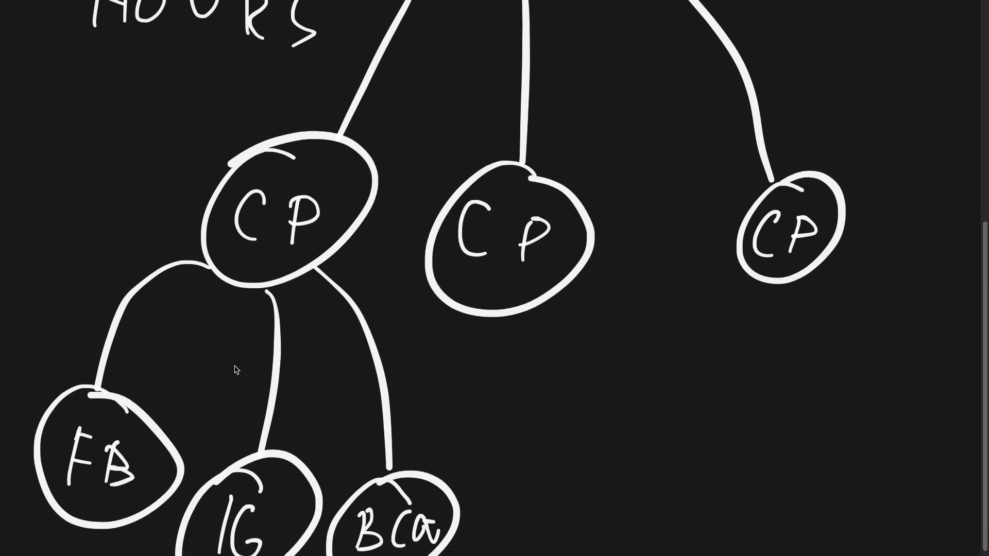
pyautogui.scroll(5, 236, 370)
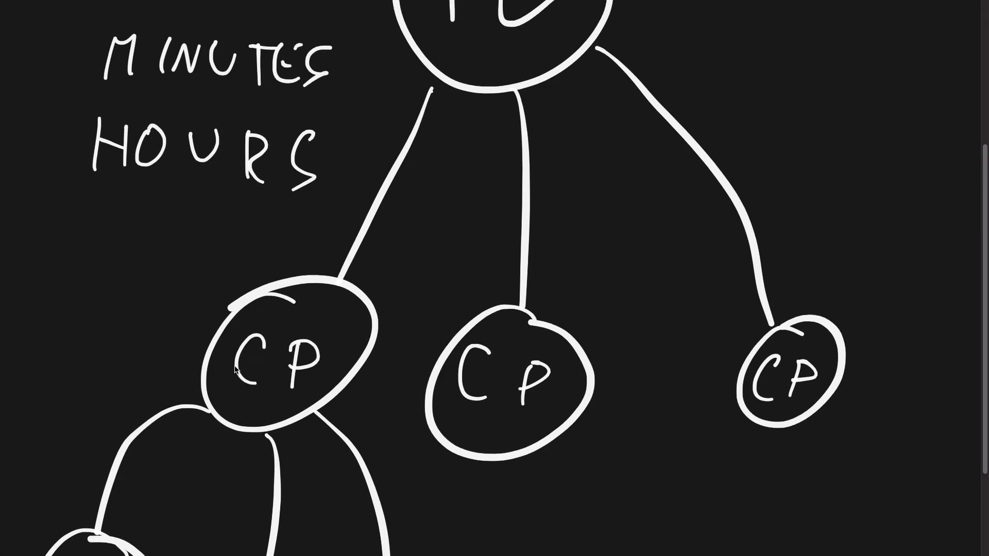
pyautogui.scroll(-2, 236, 370)
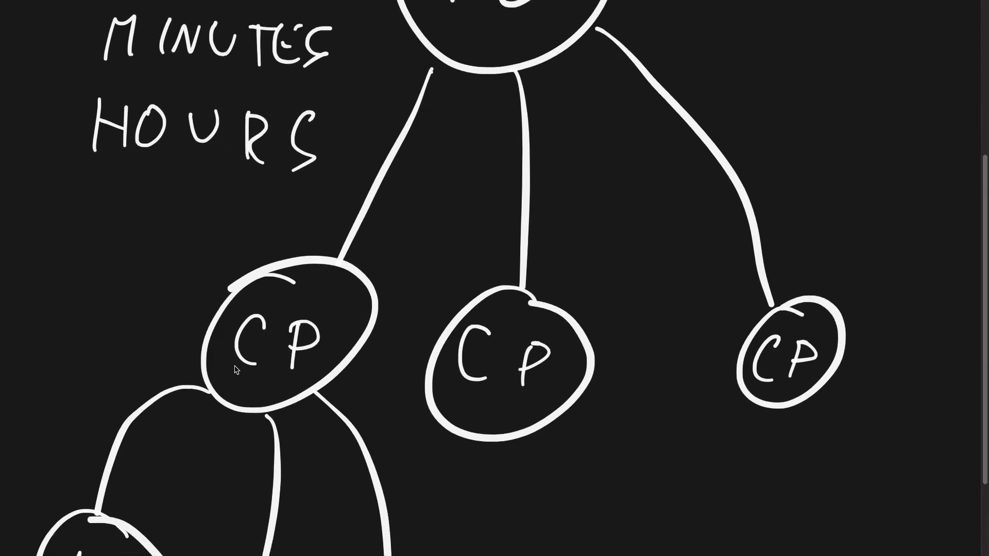
pyautogui.scroll(-2, 235, 369)
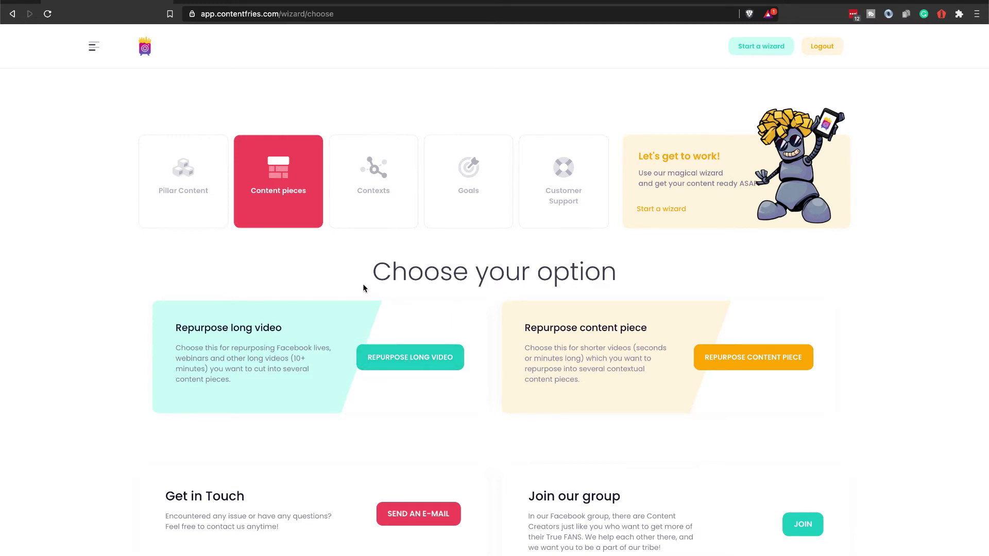
# Open the contentfries-demo-fmov pillar content and delete its existing content piece.
pyautogui.click(189, 191)
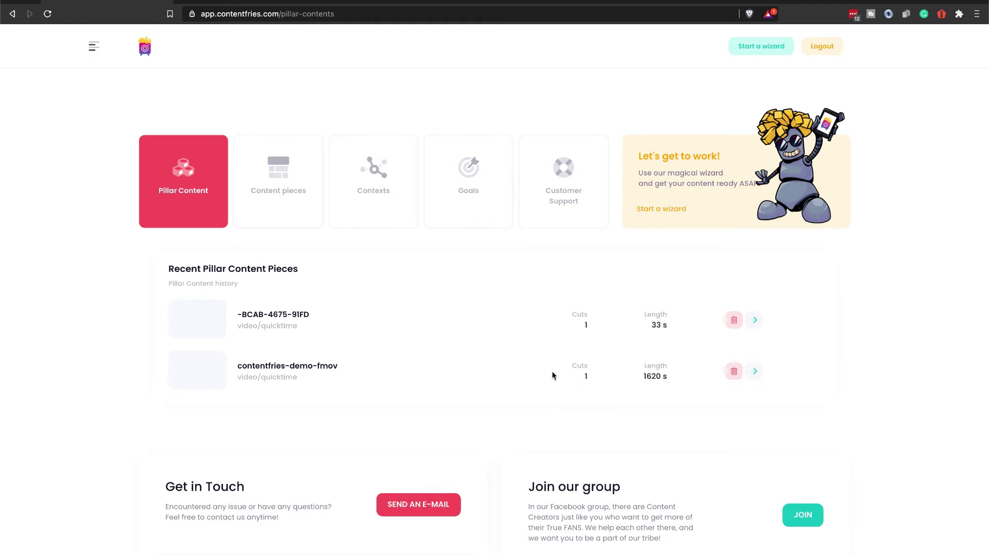
pyautogui.click(755, 378)
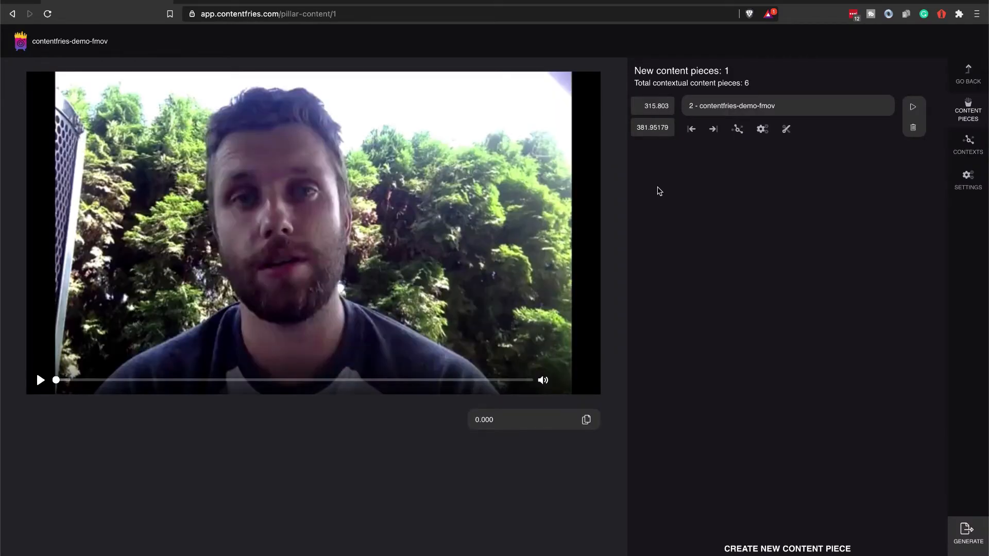
pyautogui.click(911, 129)
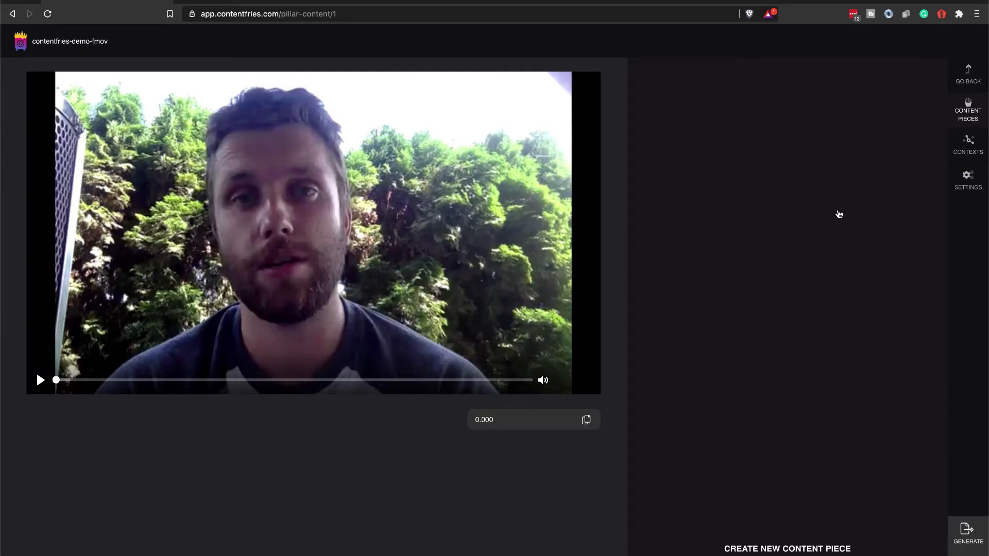
# Review the default contexts selected for the pillar video, including their dimensions and maximum lengths, and return to the content pieces.
pyautogui.click(965, 147)
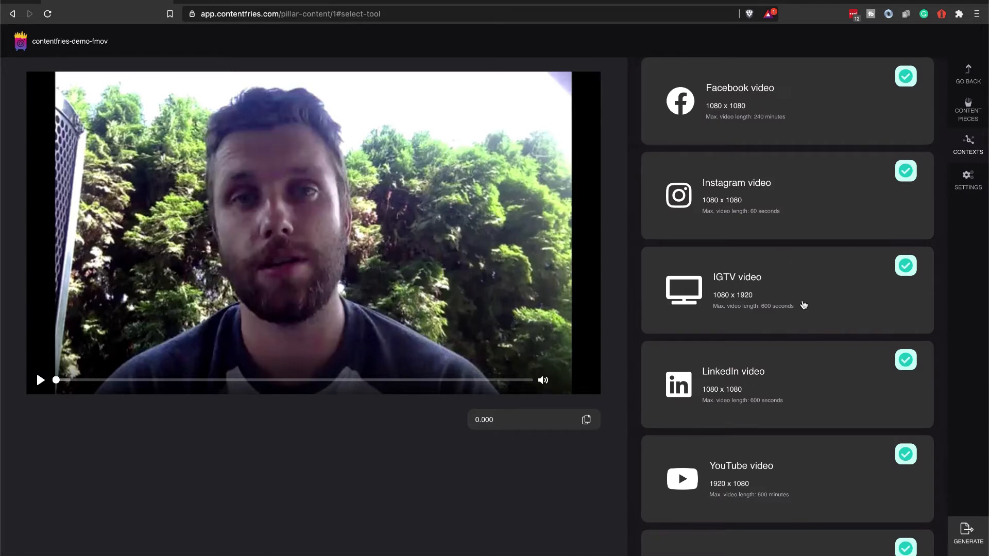
pyautogui.scroll(-5, 803, 305)
pyautogui.scroll(5, 804, 305)
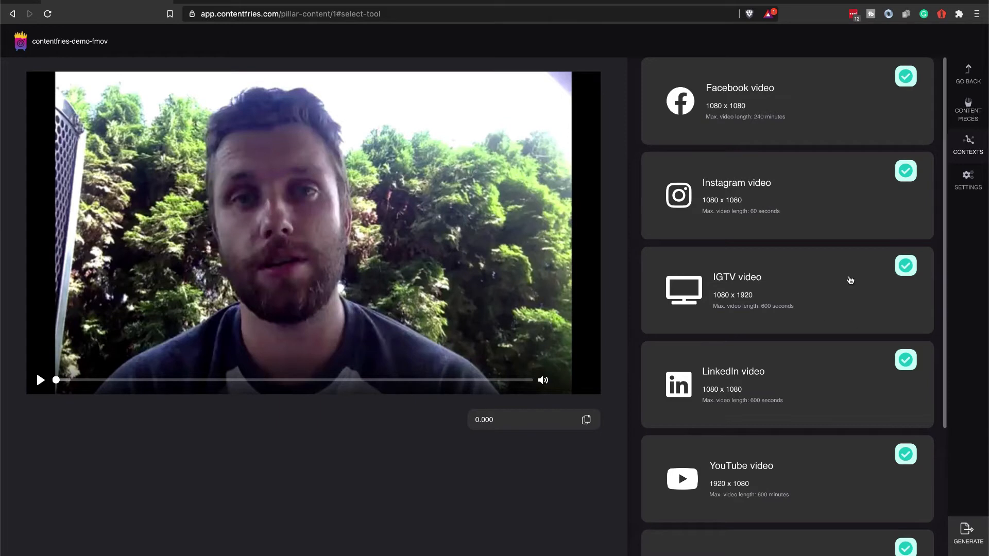
pyautogui.scroll(-3, 815, 370)
pyautogui.scroll(3, 815, 370)
pyautogui.click(972, 111)
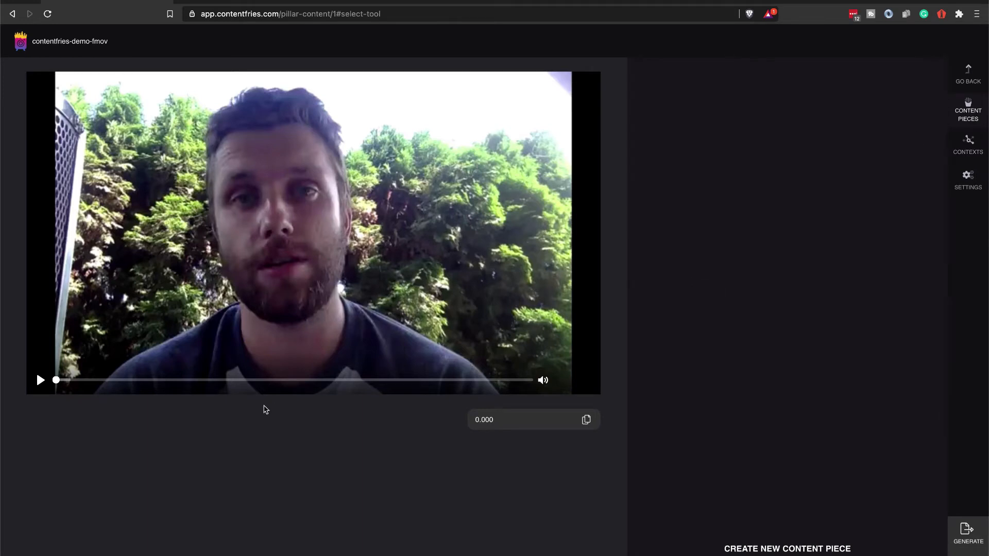
# Create a content piece from the pillar video running from about 300.683 to 480.230 seconds.
pyautogui.click(145, 381)
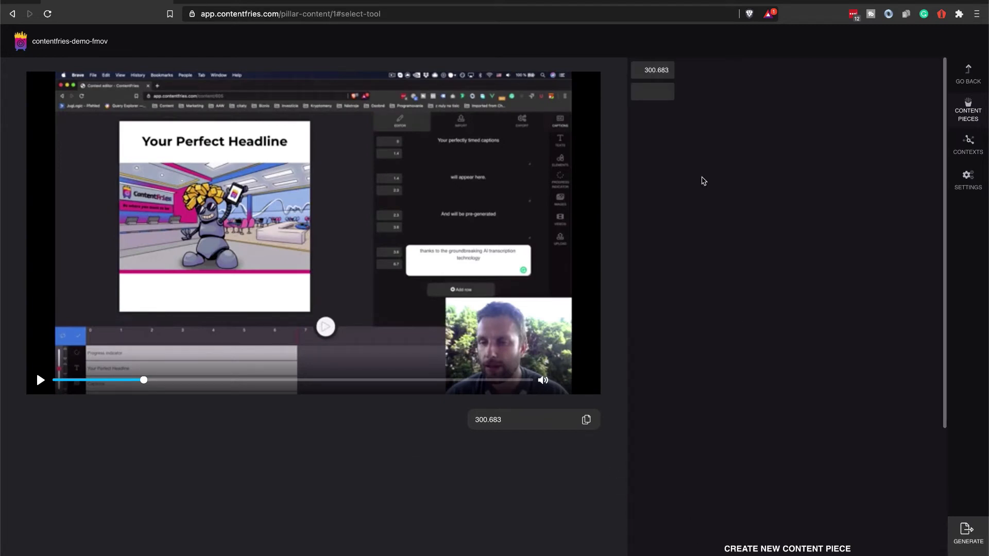
pyautogui.click(197, 381)
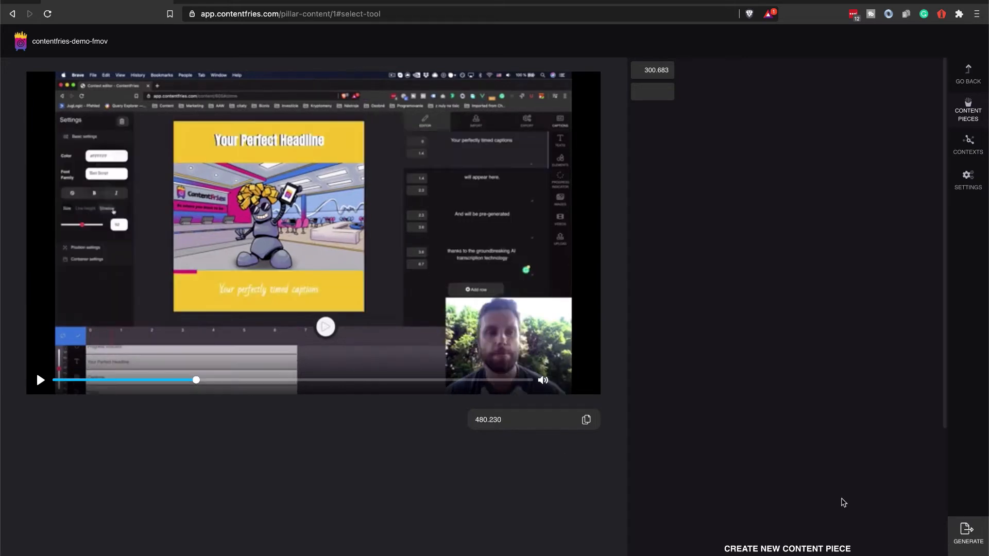
pyautogui.click(967, 533)
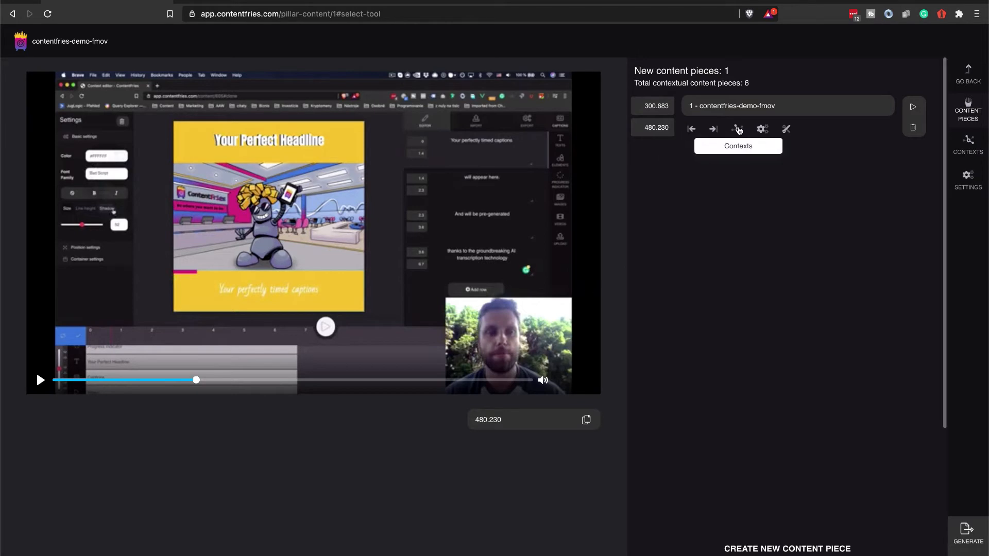
# Check which contexts are selected for the first content piece and return to the content piece list.
pyautogui.click(738, 130)
pyautogui.scroll(-4, 755, 268)
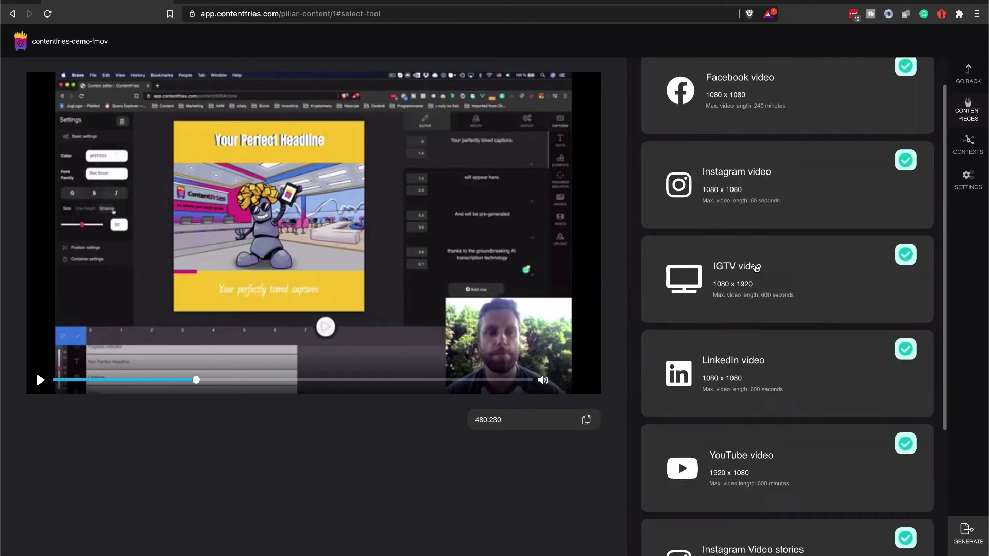
pyautogui.scroll(5, 755, 268)
pyautogui.click(767, 76)
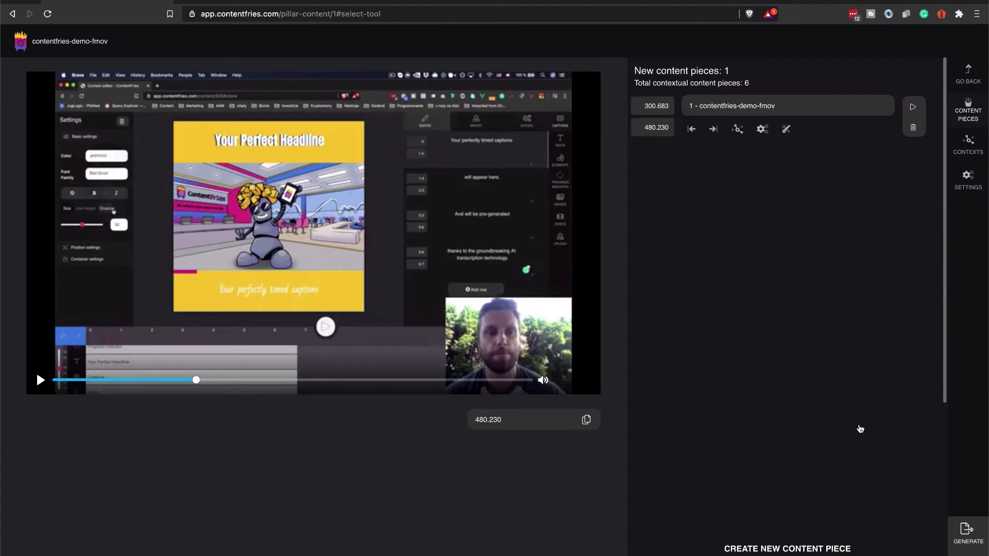
pyautogui.hotkey('ctrl', 'Tab')
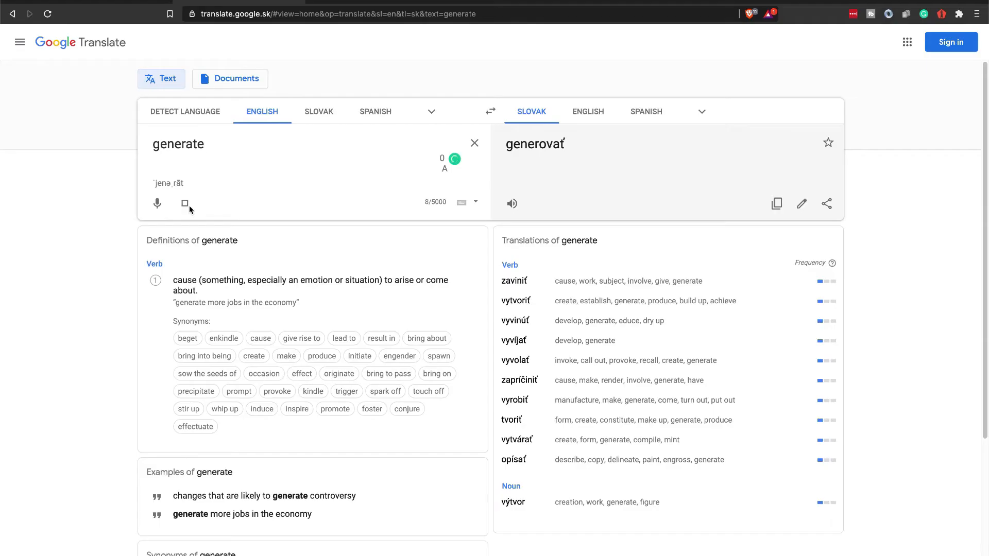
pyautogui.hotkey('ctrl', 'shift', 'Tab')
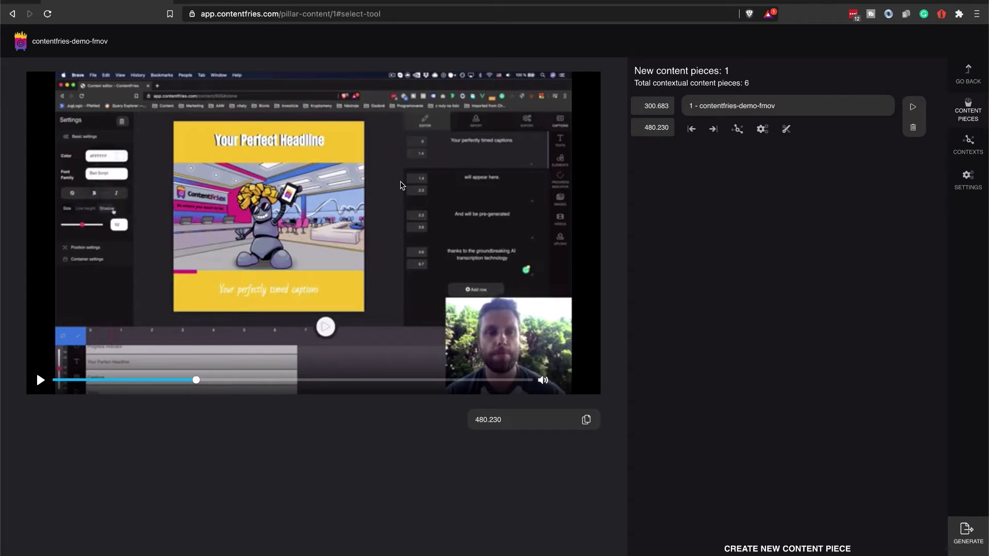
# Add a second content piece running from about 601.189 to 939.494 seconds.
pyautogui.click(232, 383)
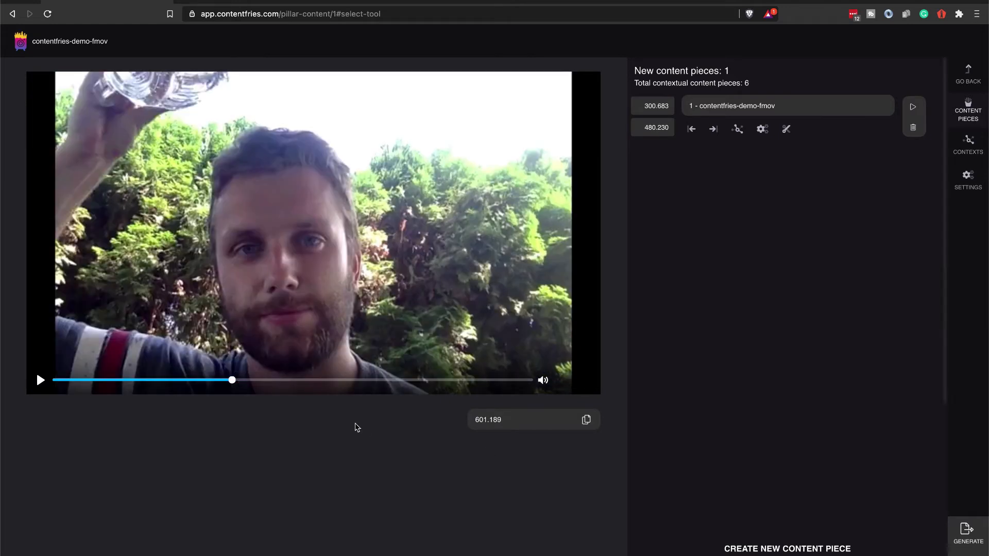
pyautogui.click(676, 547)
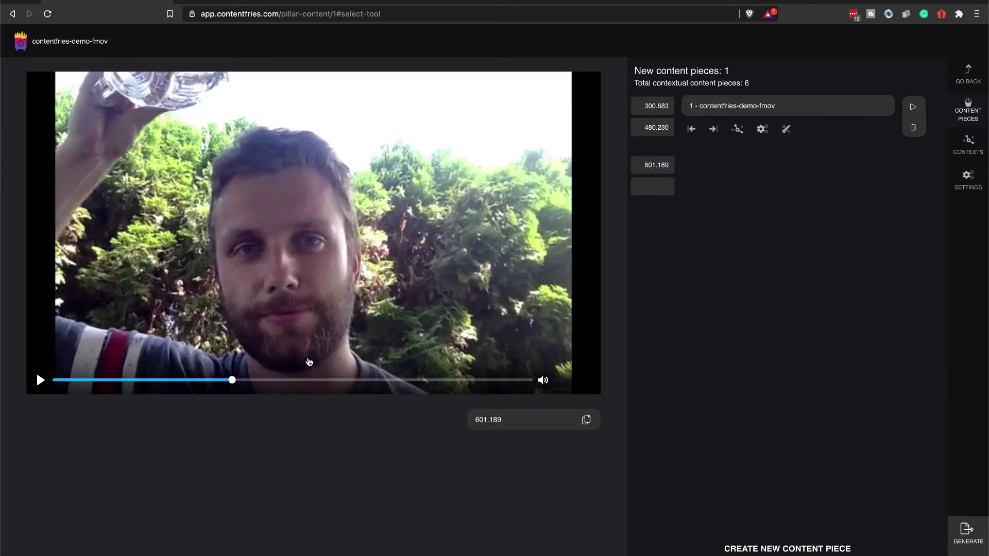
pyautogui.click(331, 381)
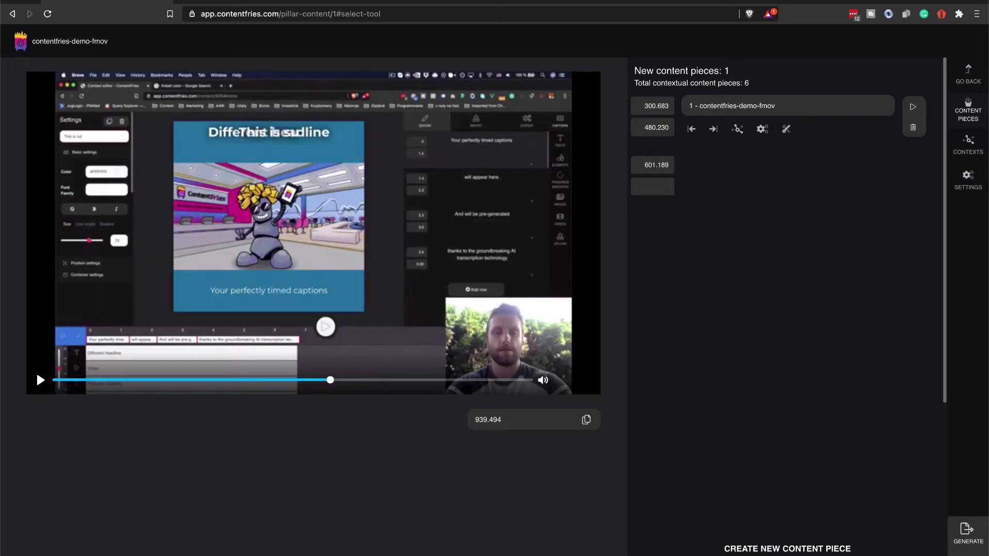
pyautogui.click(679, 548)
# Add a third content piece running from about 1037.773 to 1362.848 seconds.
pyautogui.click(359, 380)
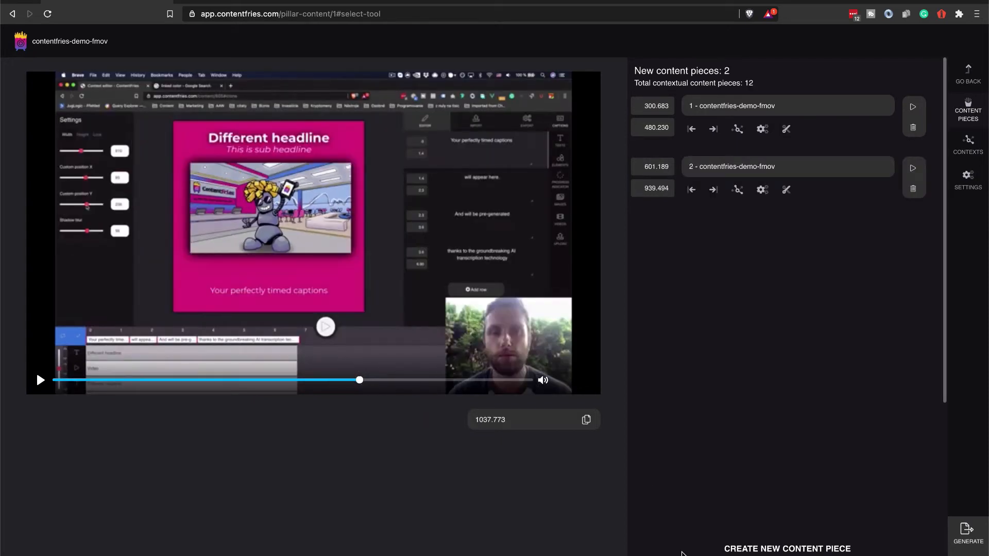
pyautogui.click(683, 552)
pyautogui.click(454, 380)
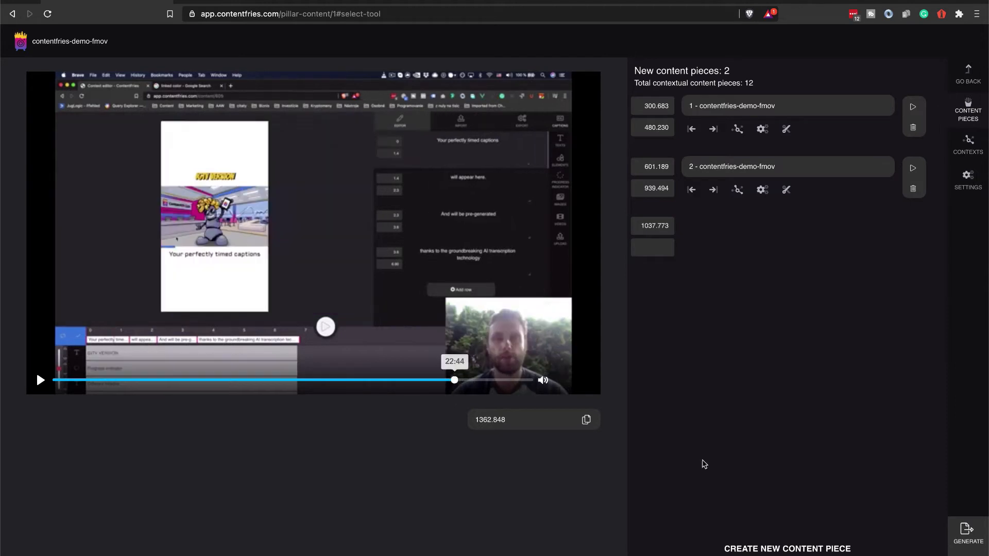
pyautogui.click(736, 548)
# Add a fourth content piece running from about 501.020 to 827.985 seconds.
pyautogui.click(203, 381)
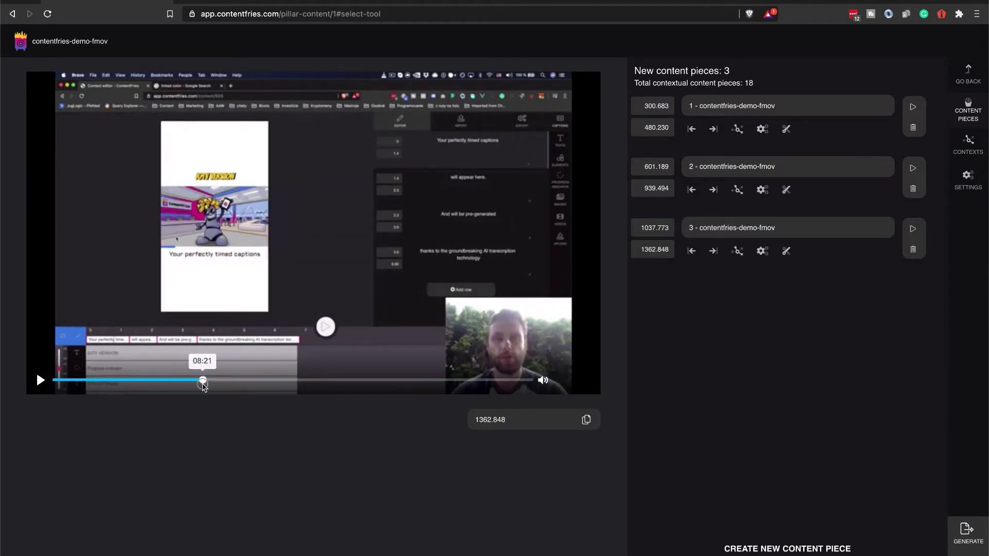
pyautogui.click(732, 547)
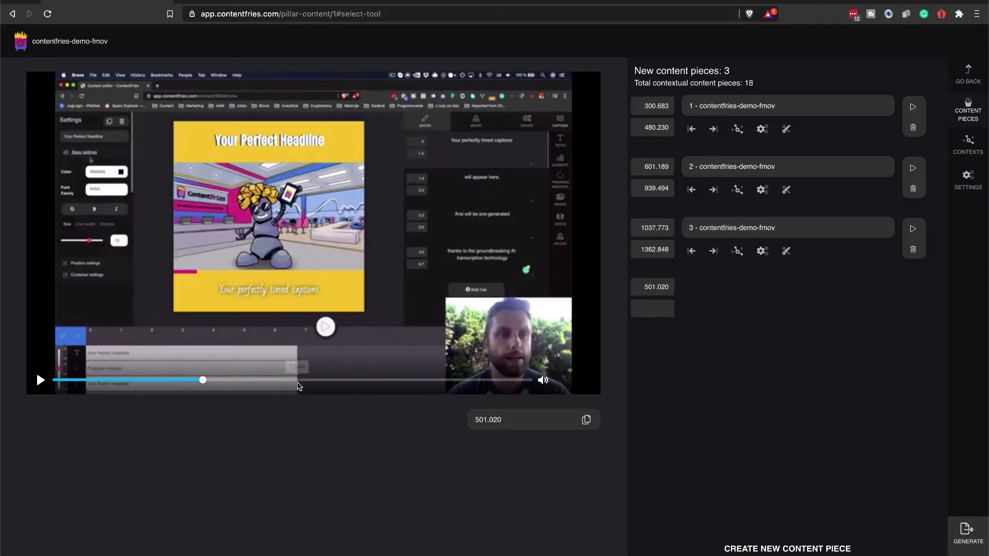
pyautogui.click(298, 382)
pyautogui.click(736, 548)
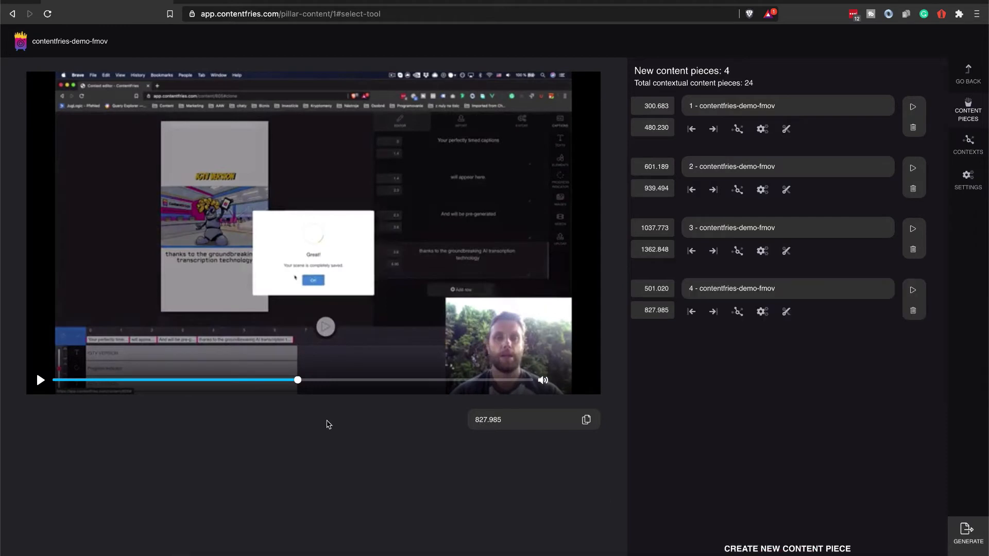
# Add a fifth content piece running from about 945.164 to 1366.628 seconds.
pyautogui.click(333, 380)
pyautogui.click(672, 554)
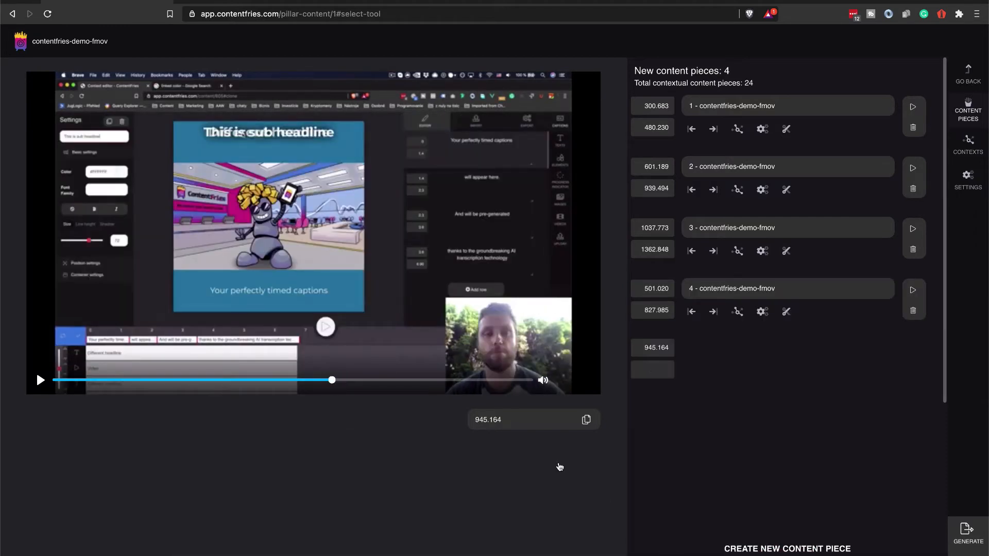
pyautogui.click(453, 379)
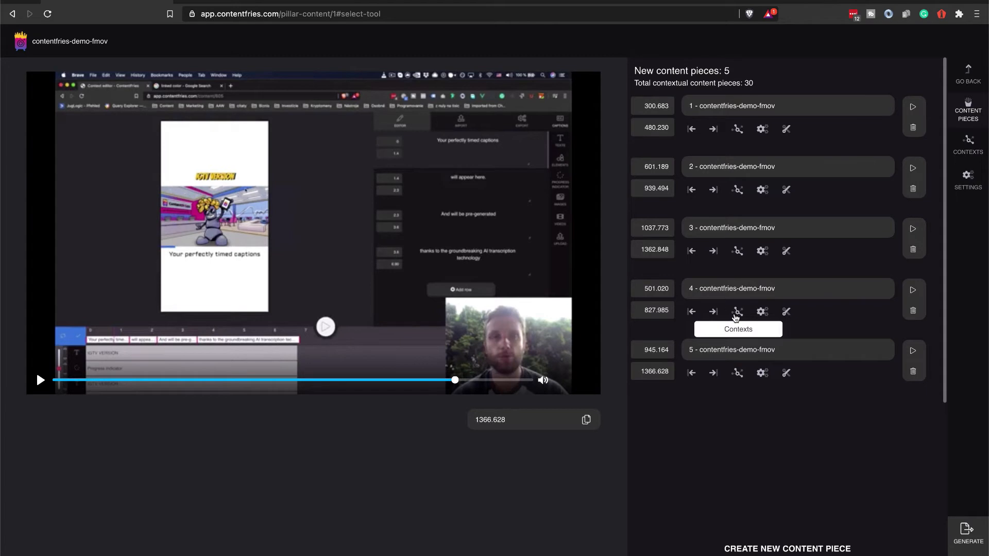
# Remove the LinkedIn video and YouTube video contexts from the fourth content piece, add TikTok video - short, and confirm.
pyautogui.click(736, 315)
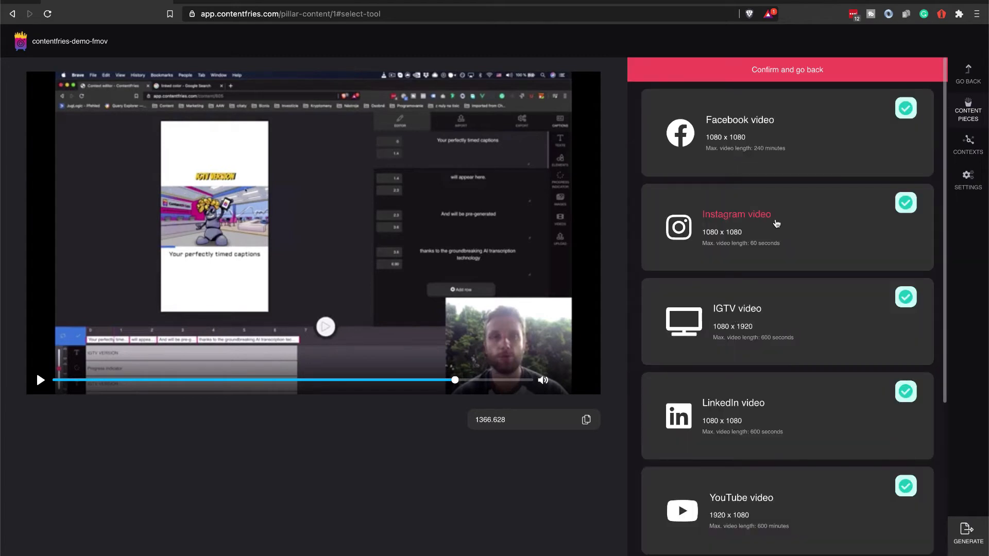
pyautogui.scroll(-1, 776, 224)
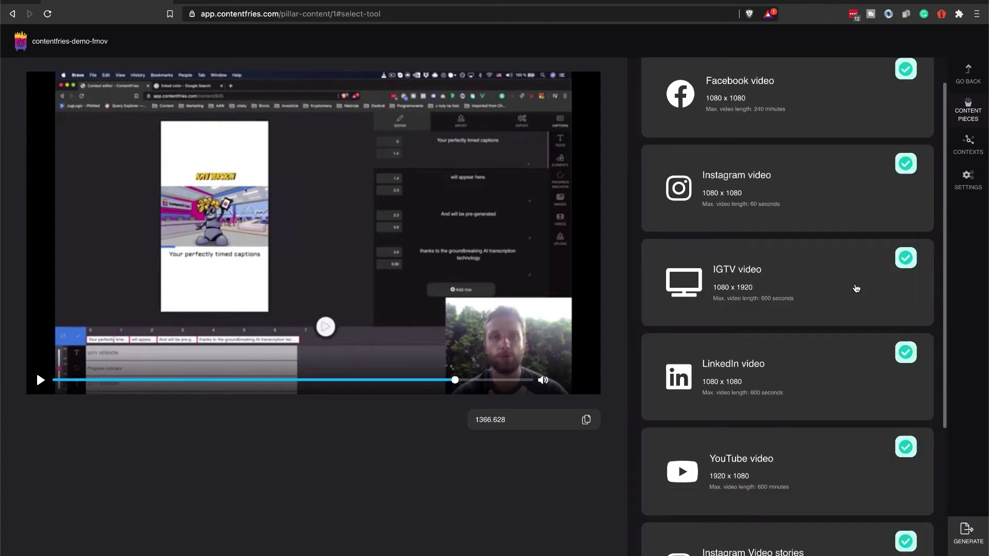
pyautogui.scroll(1, 767, 407)
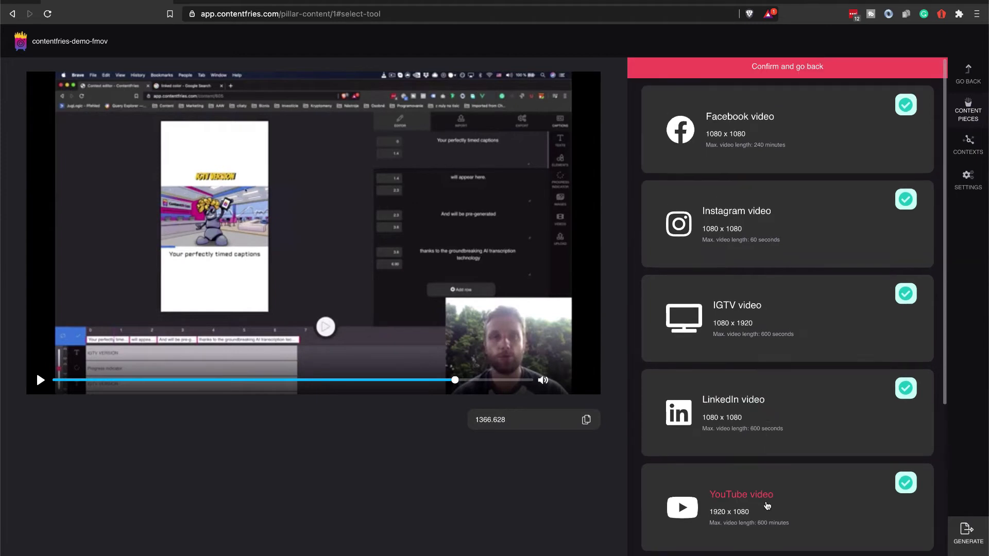
pyautogui.click(796, 491)
pyautogui.click(815, 399)
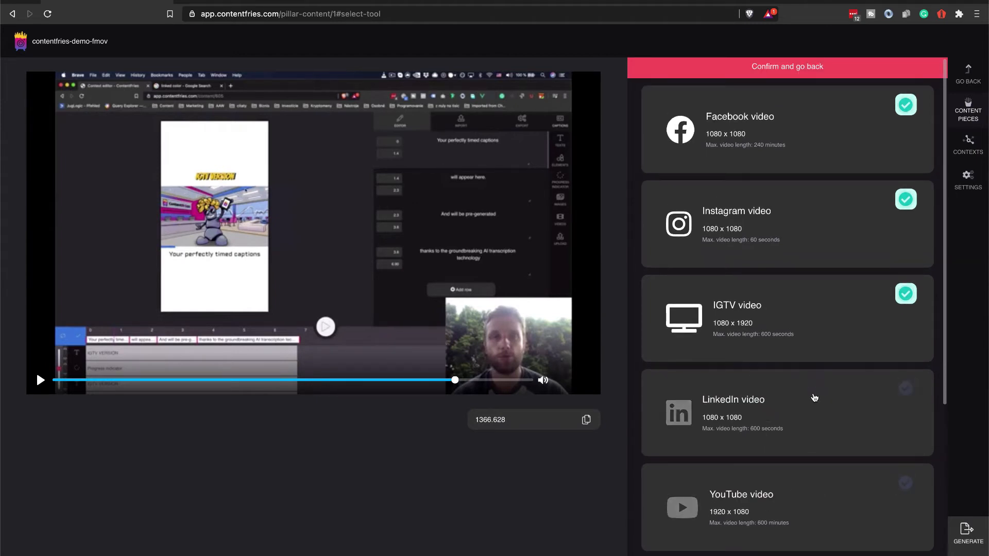
pyautogui.scroll(-5, 743, 418)
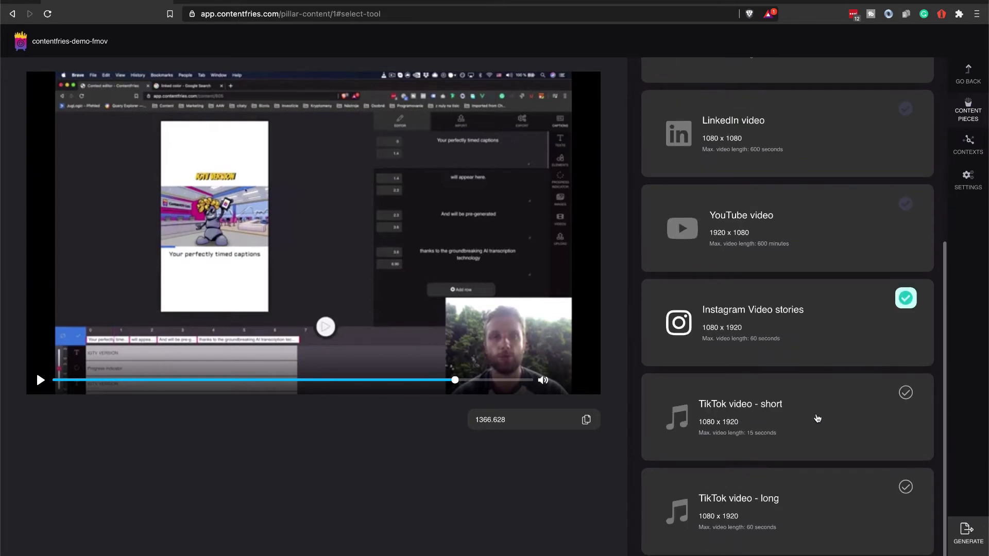
pyautogui.click(834, 398)
pyautogui.scroll(5, 795, 335)
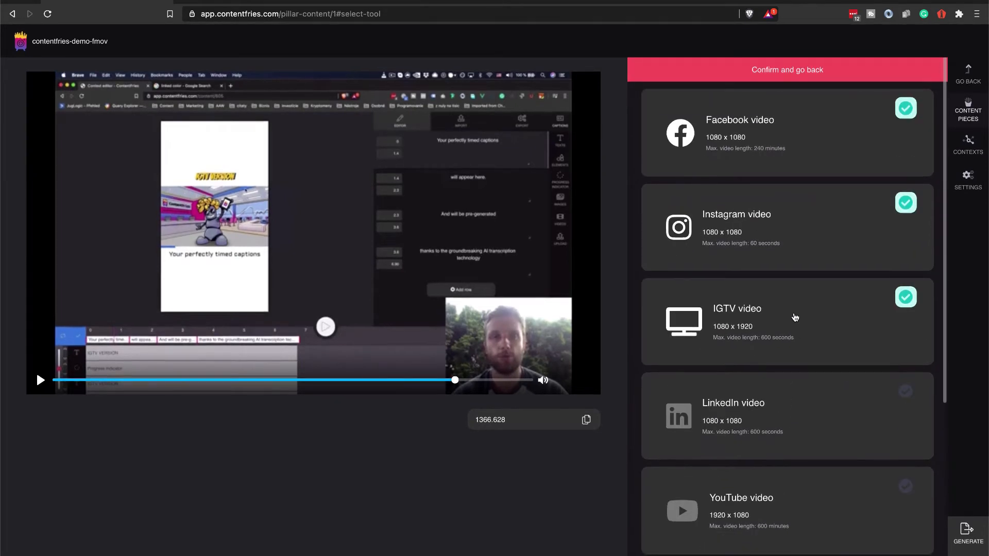
pyautogui.click(803, 70)
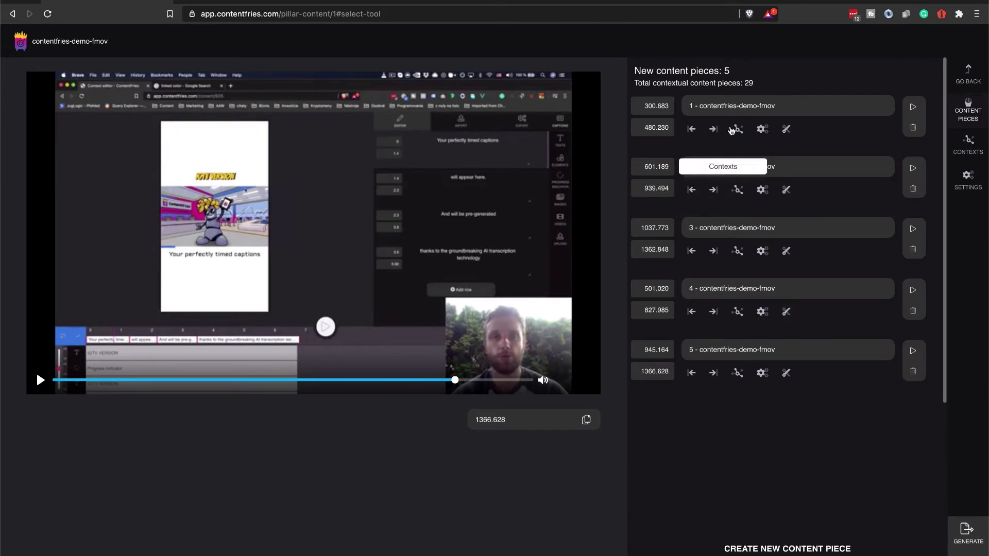
pyautogui.moveTo(745, 83); pyautogui.dragTo(761, 85)
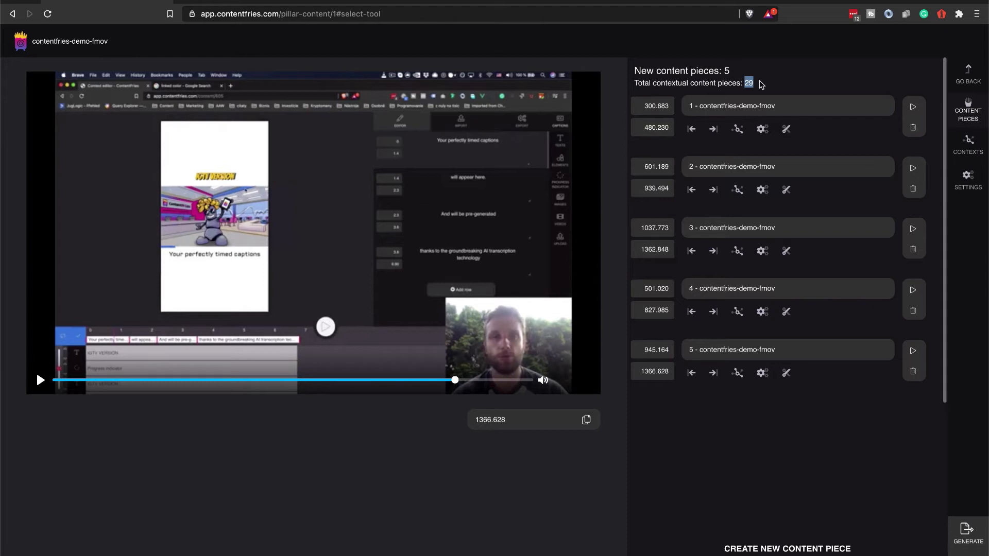
# Remove the IGTV video, LinkedIn video and Instagram video contexts from the first content piece.
pyautogui.click(762, 129)
pyautogui.scroll(-2, 784, 268)
pyautogui.click(783, 268)
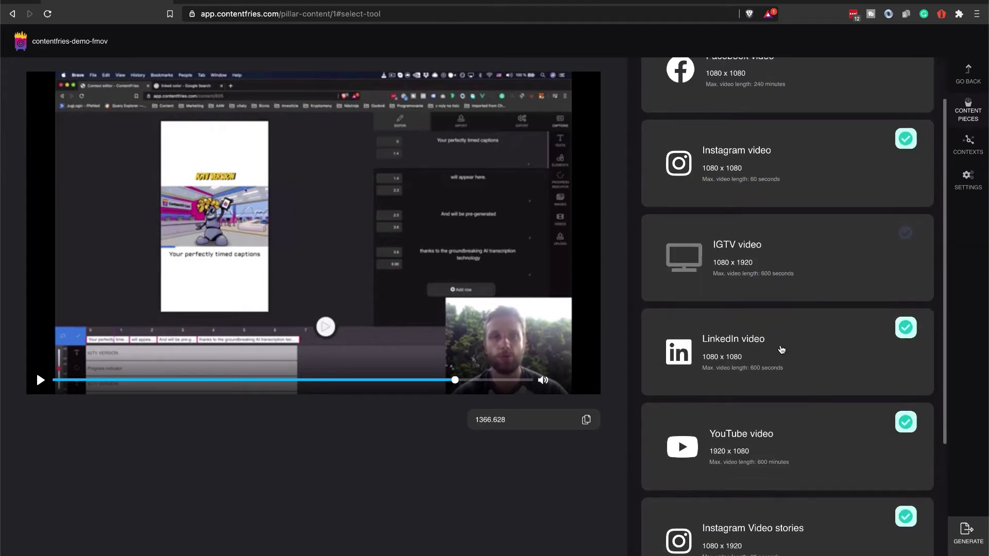
pyautogui.click(780, 343)
pyautogui.click(740, 191)
pyautogui.scroll(-6, 799, 382)
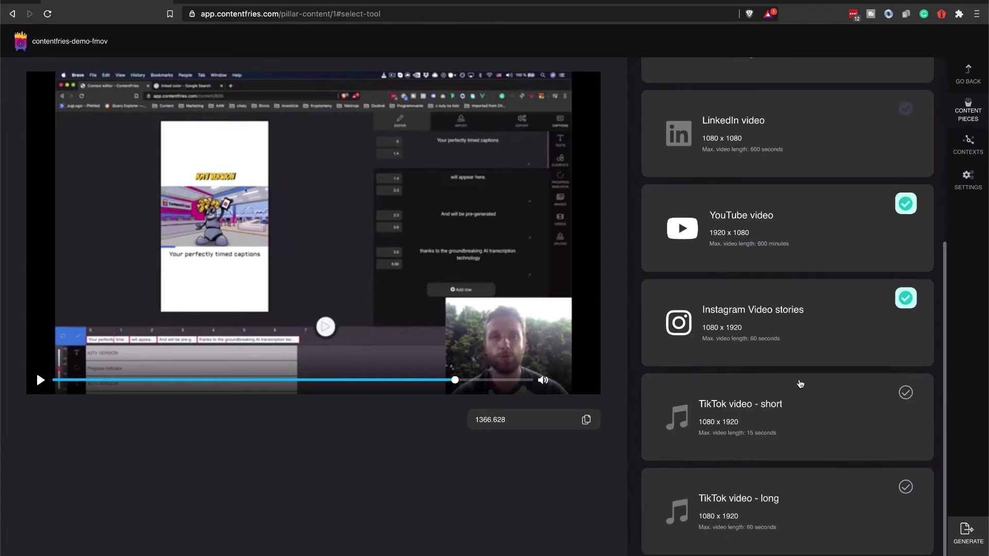
pyautogui.press('Escape')
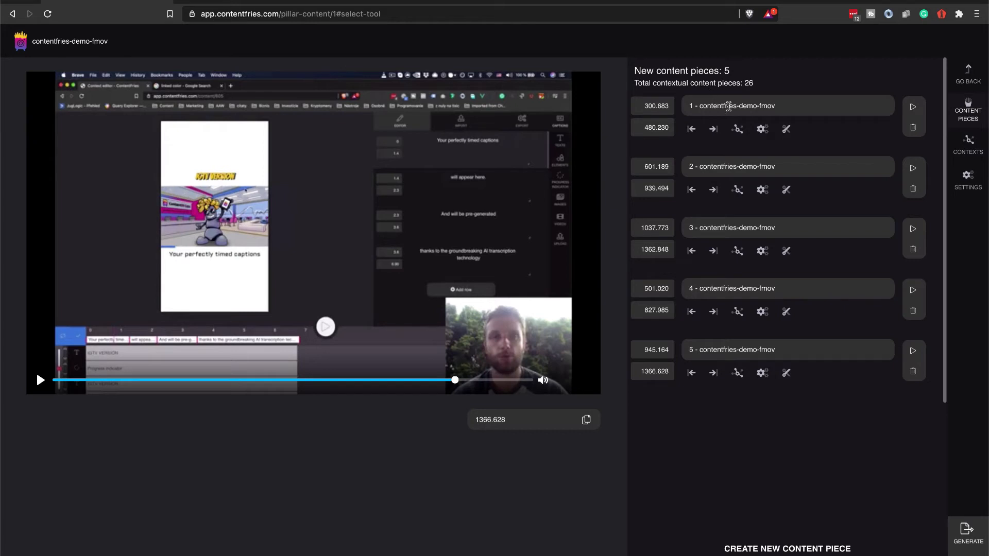
# Add the TikTok video - short and TikTok video - long contexts to the fifth content piece.
pyautogui.click(738, 373)
pyautogui.scroll(-5, 740, 381)
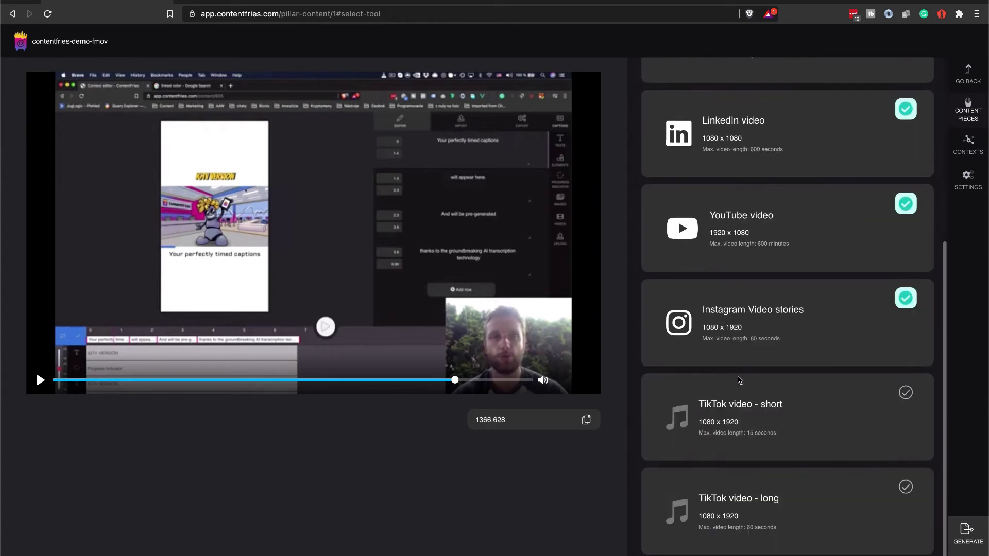
pyautogui.click(789, 420)
pyautogui.click(784, 508)
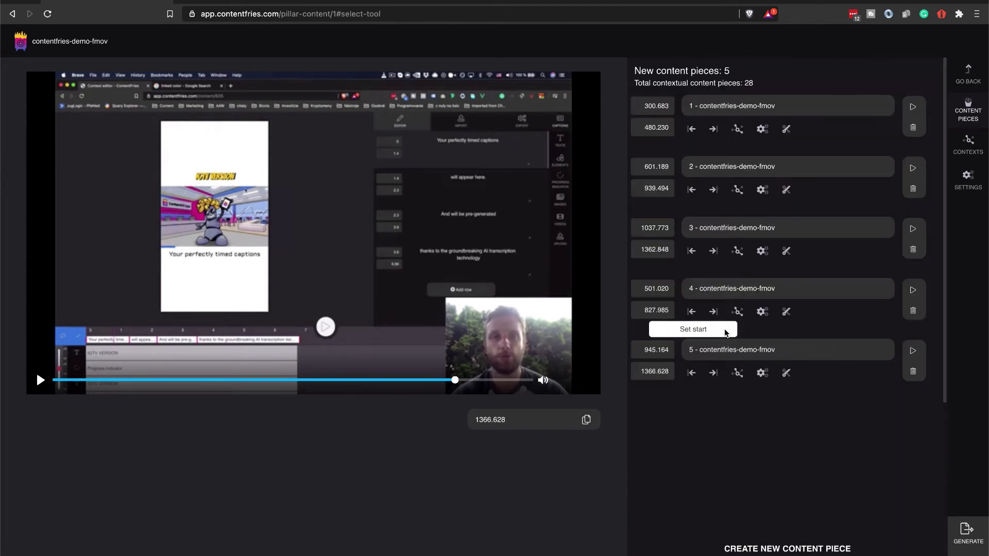
pyautogui.doubleClick(749, 83)
pyautogui.click(756, 82)
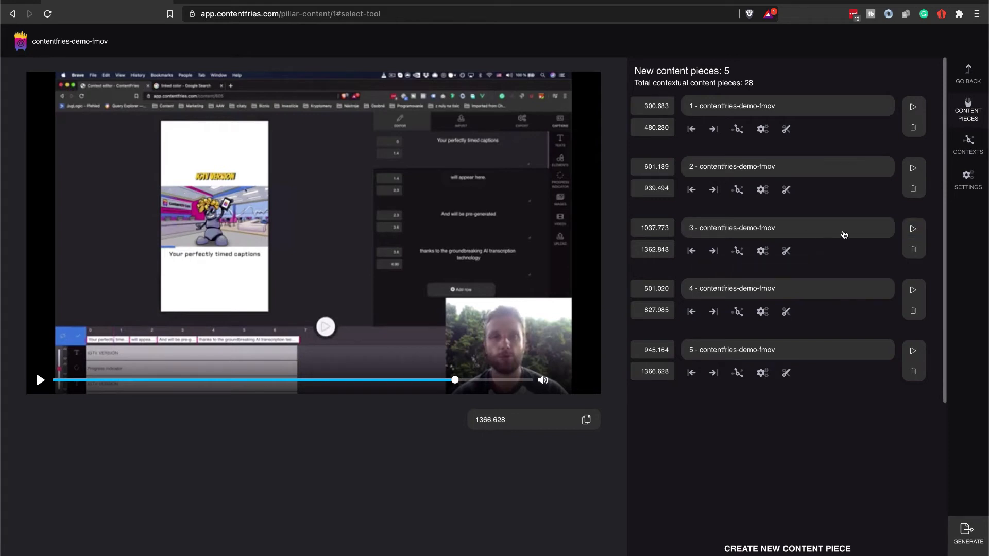
# Preview the third content piece from its start and pause the playback.
pyautogui.click(913, 230)
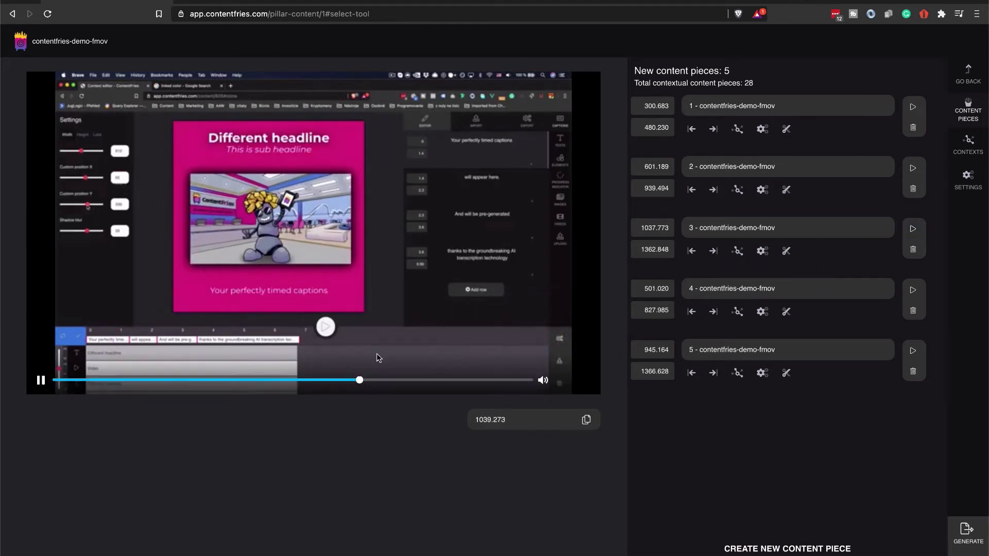
pyautogui.click(40, 380)
pyautogui.press('Tab')
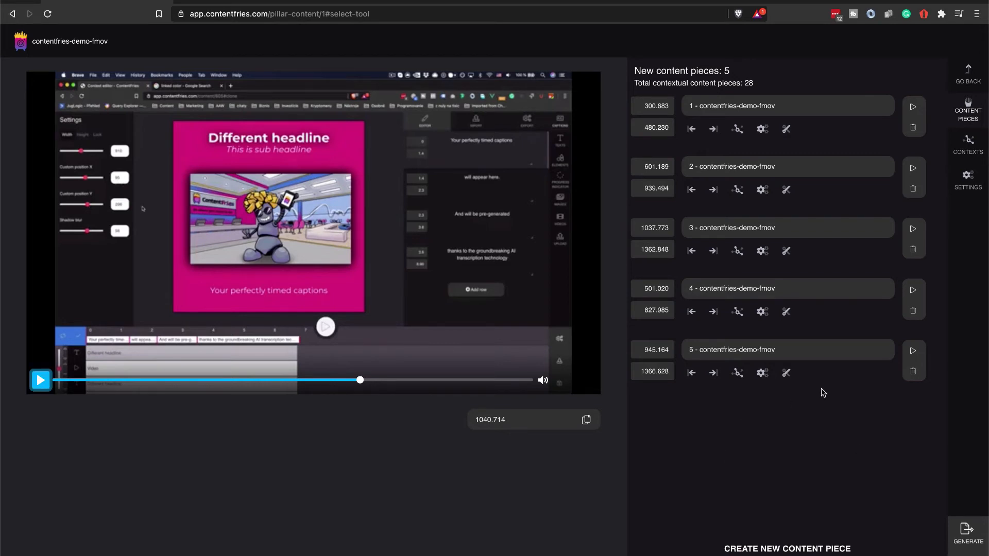
# Delete the fifth, fourth, third and second content pieces, keeping only the first one.
pyautogui.click(913, 372)
pyautogui.click(916, 315)
pyautogui.click(913, 250)
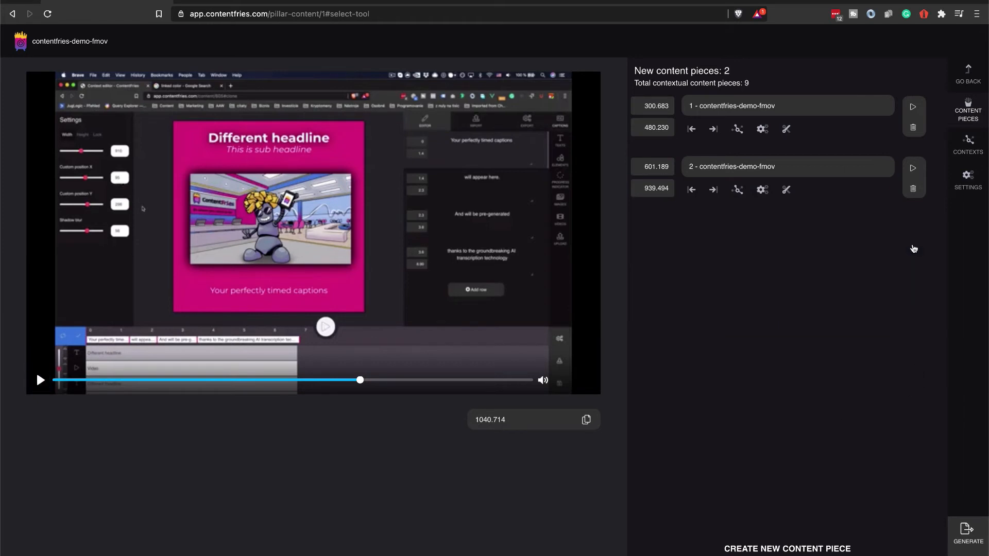
pyautogui.click(913, 189)
# Set the remaining content piece to run from about 499.130 to 544.490 seconds.
pyautogui.click(239, 380)
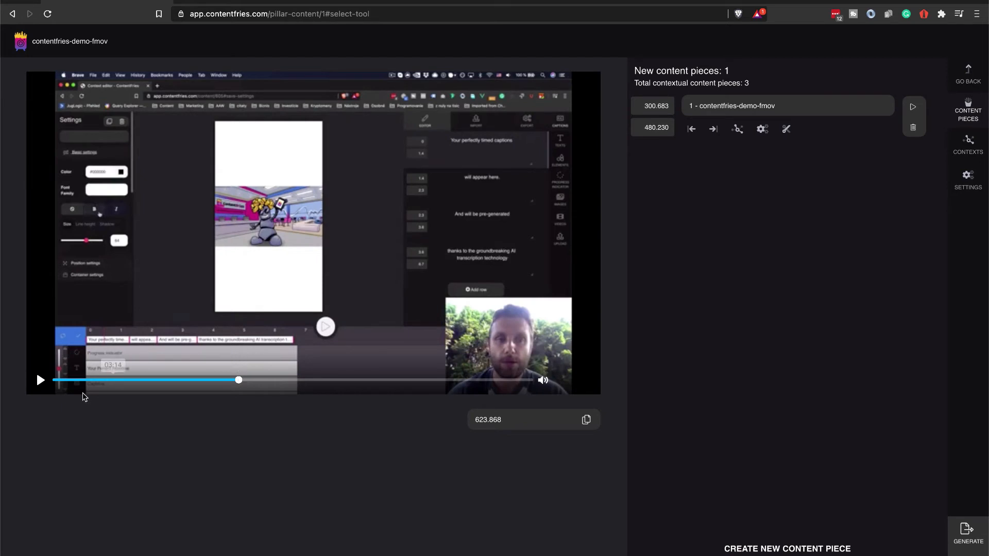
pyautogui.click(689, 137)
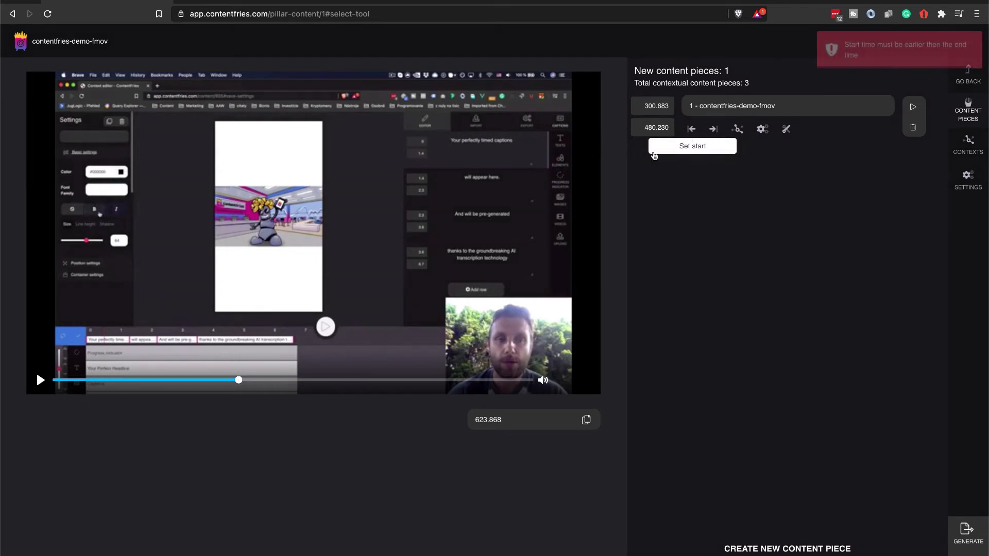
pyautogui.click(216, 380)
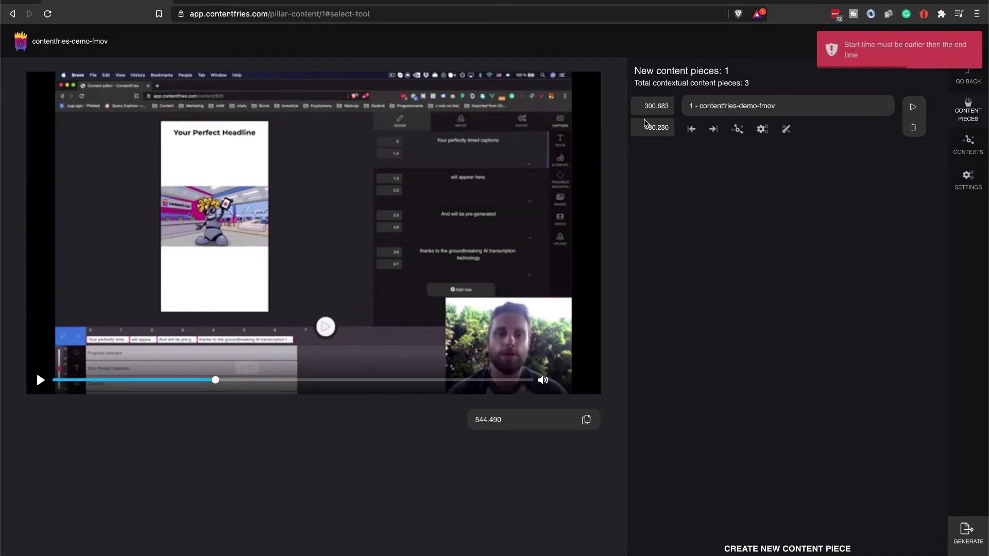
pyautogui.click(713, 128)
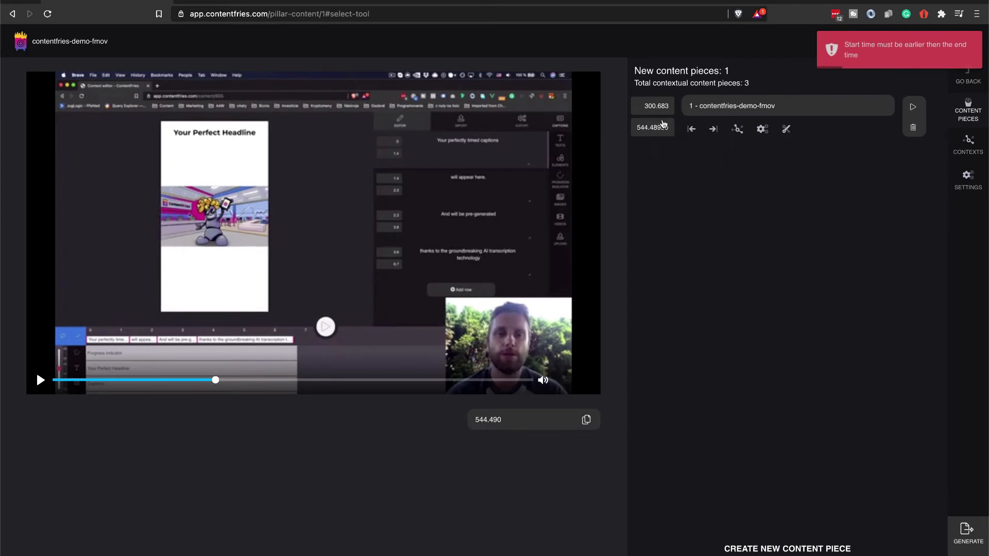
pyautogui.click(203, 380)
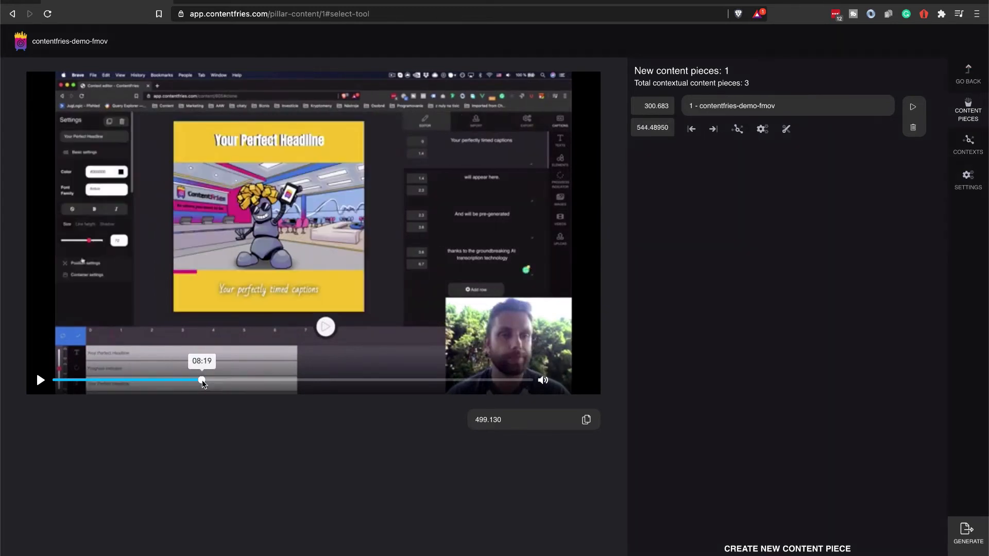
pyautogui.click(693, 130)
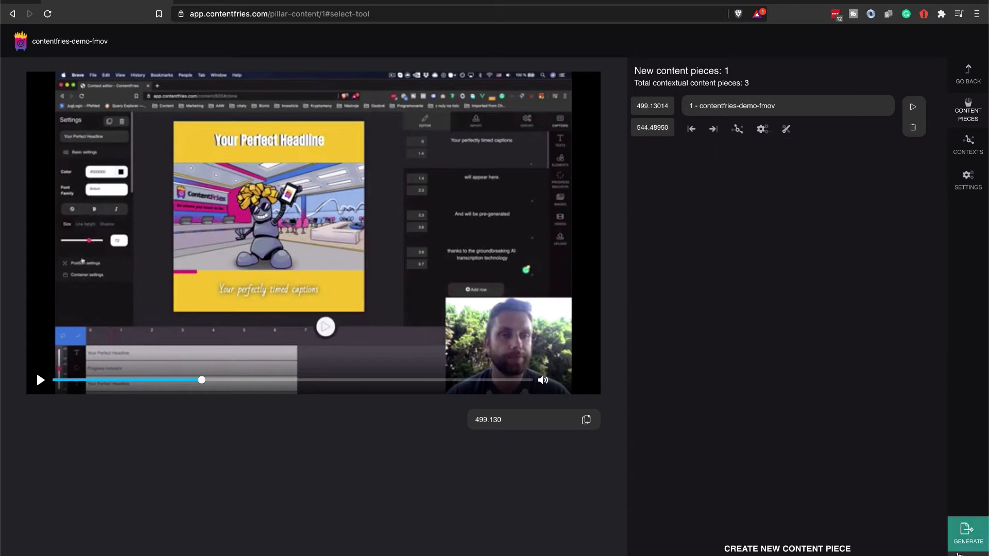
# Generate the content piece with its chosen contexts, confirm the generation, and go back to the dashboard.
pyautogui.click(954, 547)
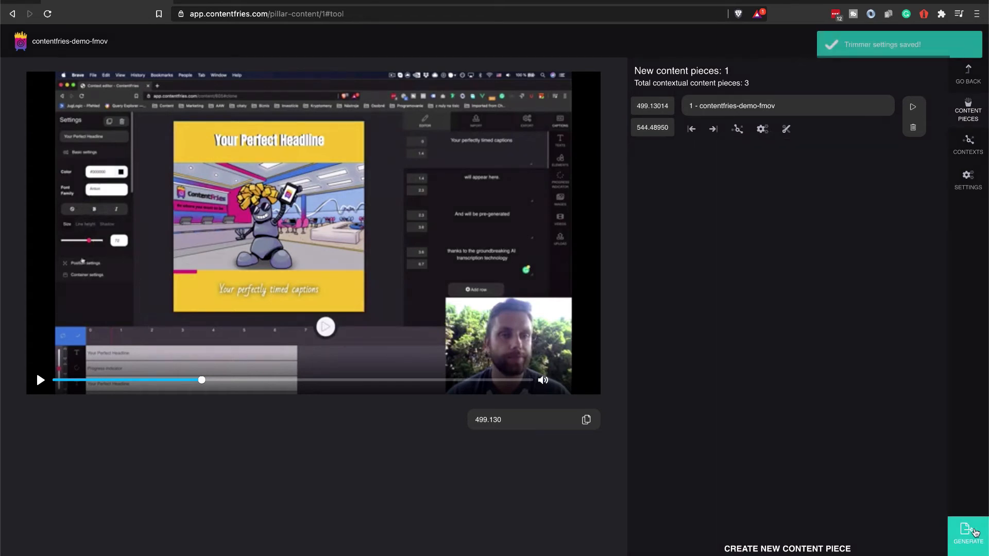
pyautogui.click(975, 533)
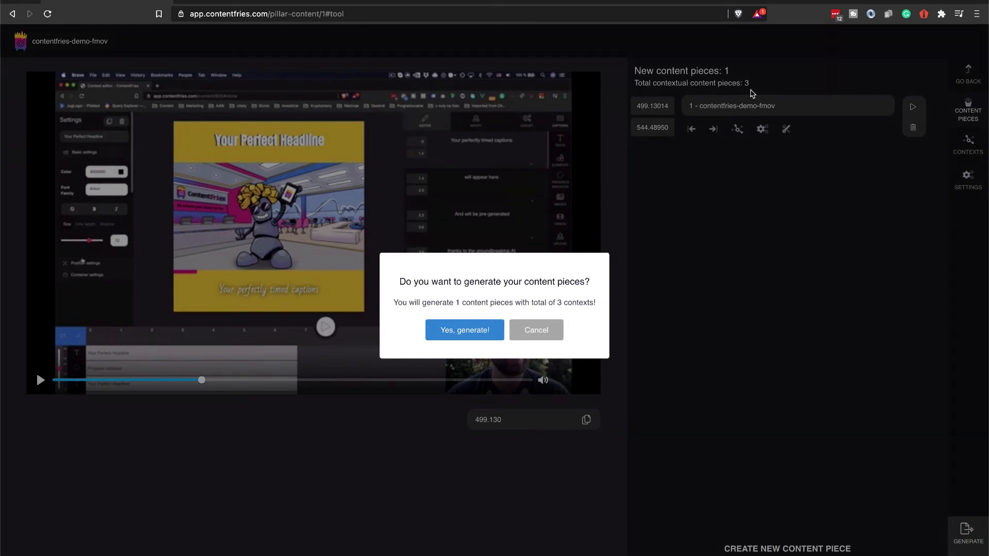
pyautogui.click(453, 333)
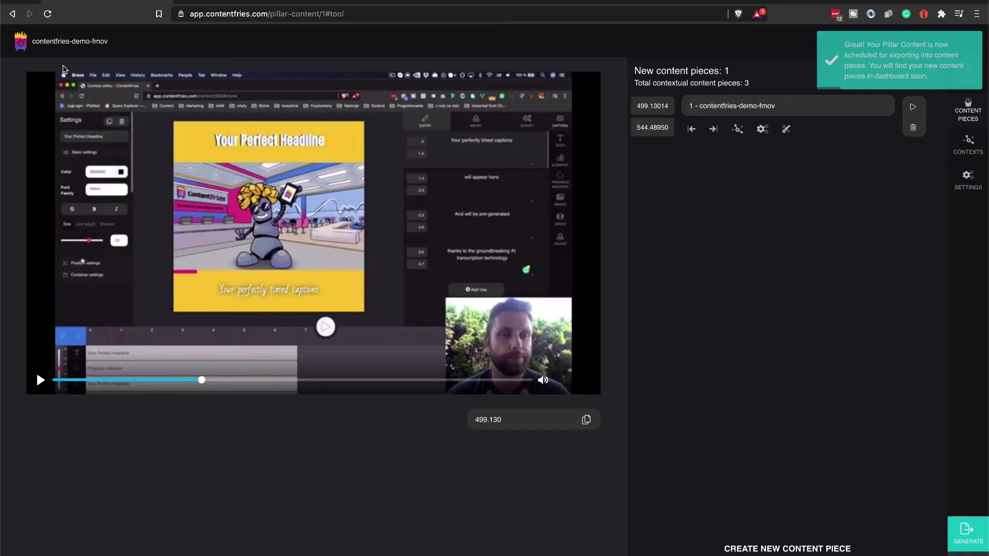
pyautogui.click(21, 47)
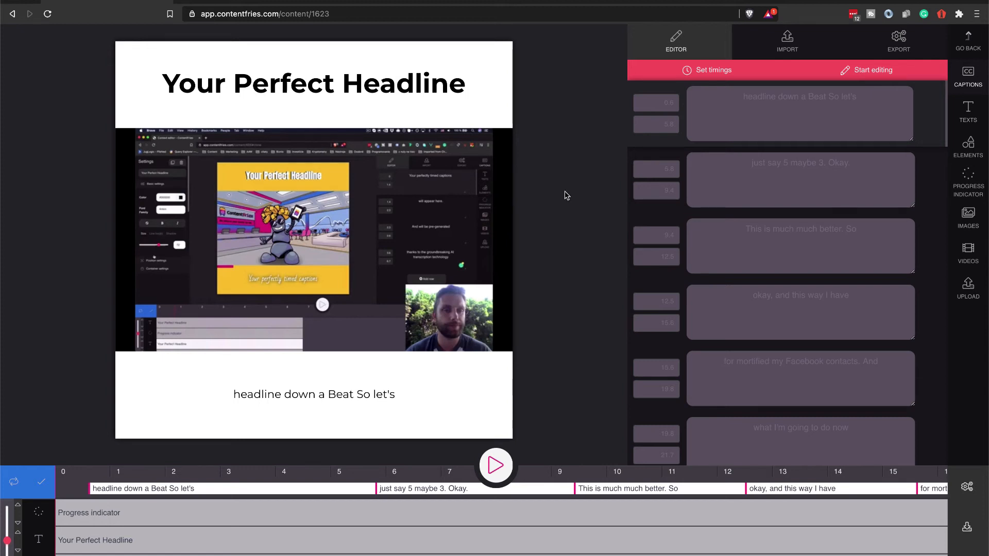
# Start editing the captions and replace the word "headline" in the first caption with "Fixed caption".
pyautogui.click(825, 75)
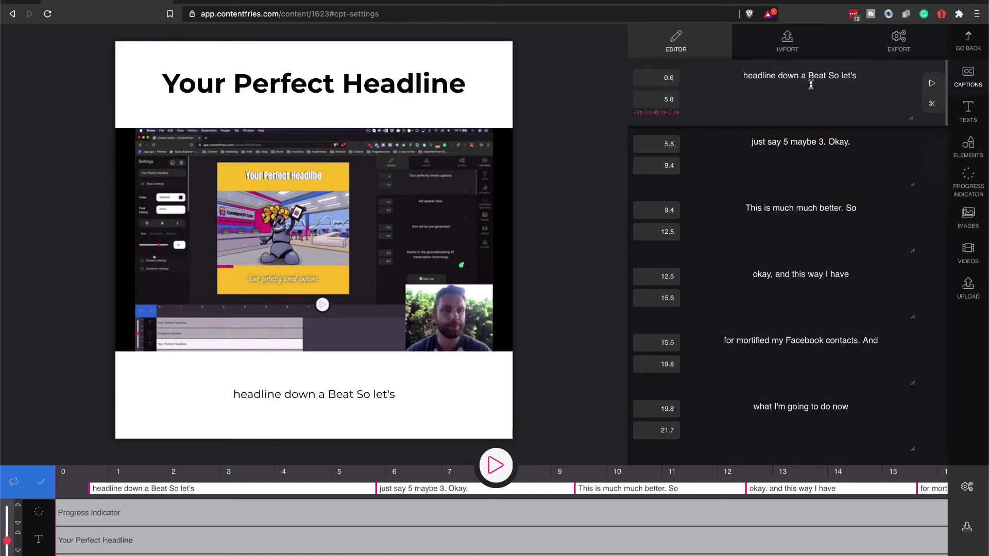
pyautogui.click(747, 76)
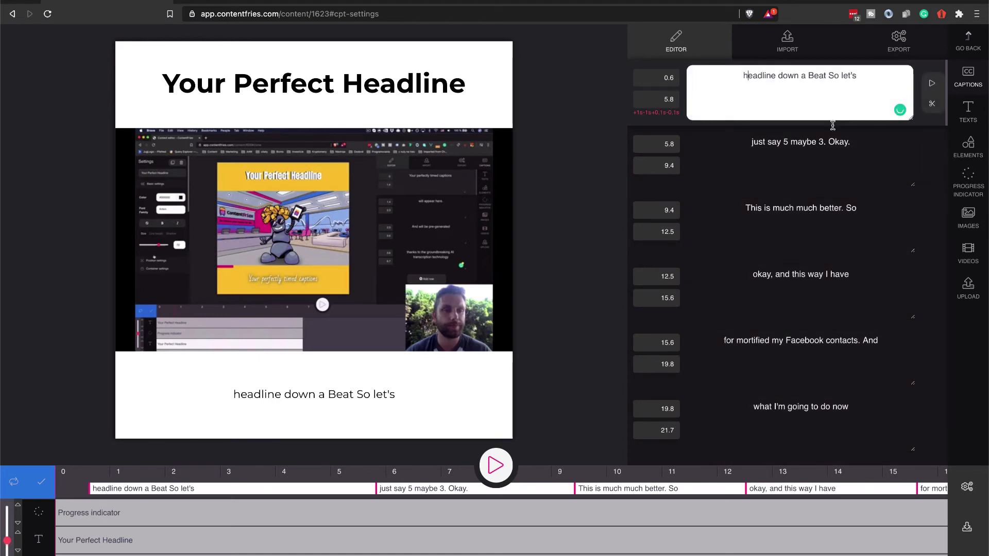
pyautogui.hotkey('alt', 'shift', 'Right')
pyautogui.write('Fixed caption')
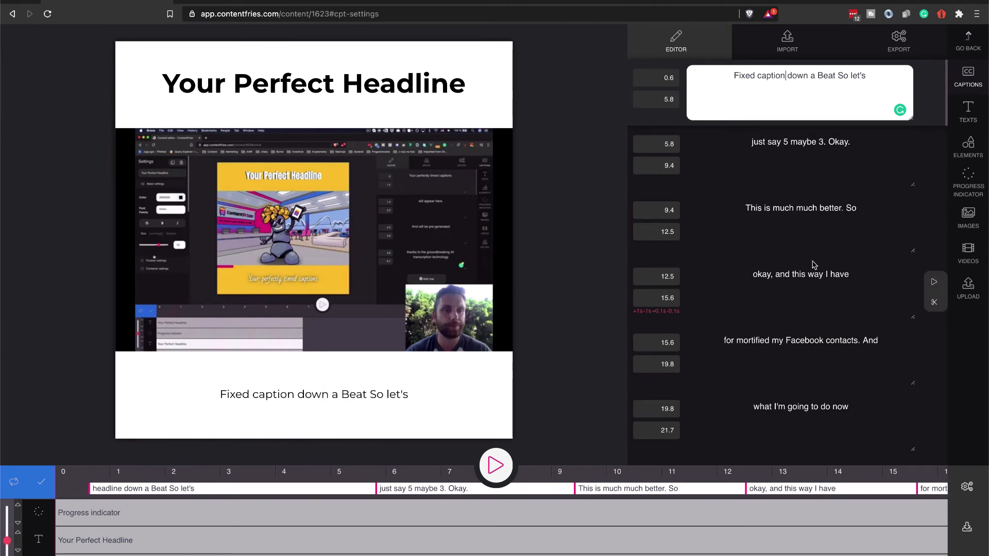
# Change the headline text "Your Perfect Headline" to "Facebook version".
pyautogui.click(401, 105)
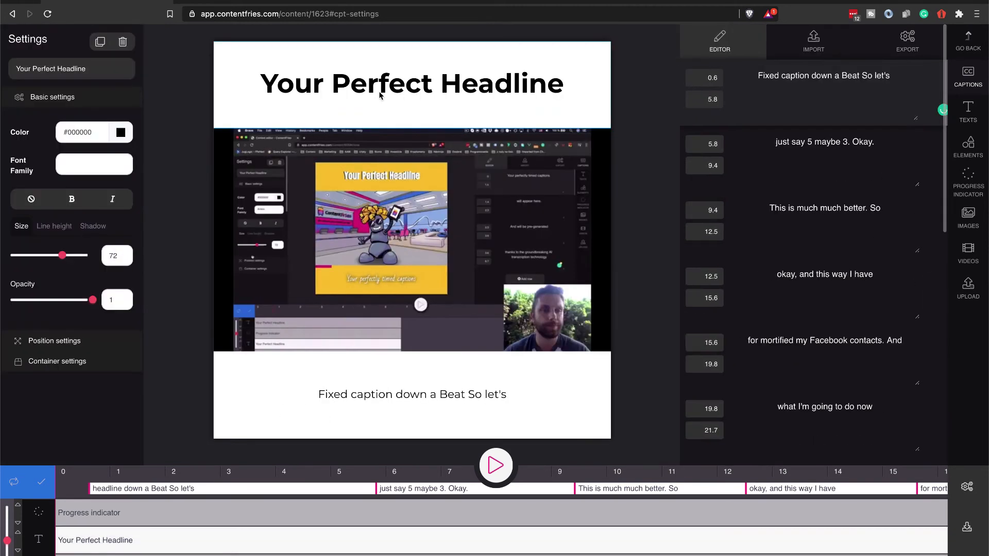
pyautogui.tripleClick(52, 62)
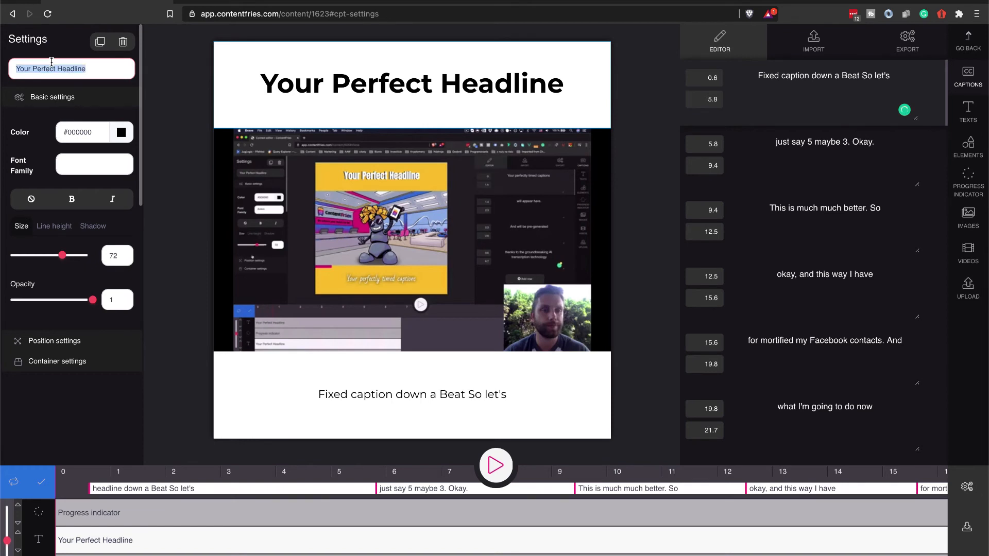
pyautogui.write('Facebook version')
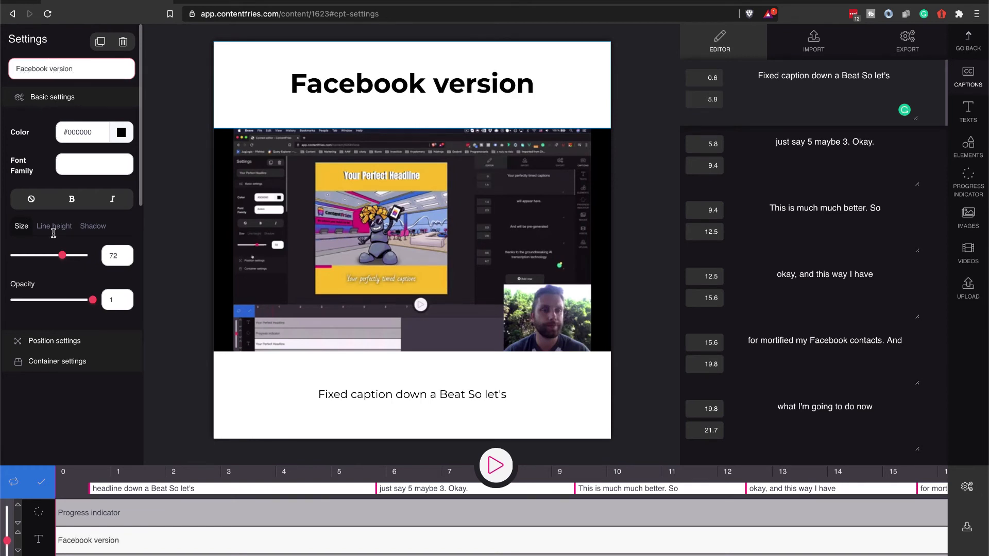
# Set the headline's font family to Amaranth and its size to 96.
pyautogui.click(94, 166)
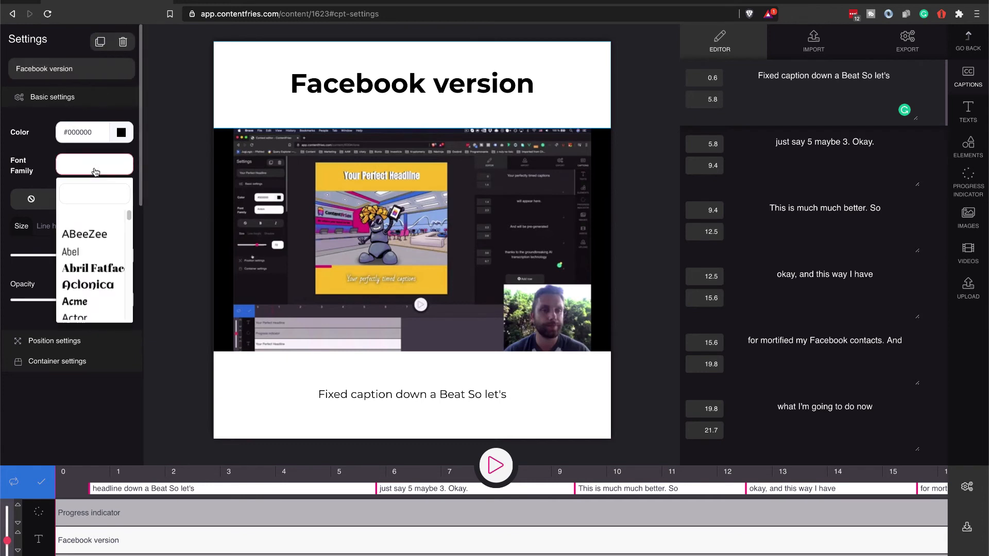
pyautogui.scroll(-5, 92, 289)
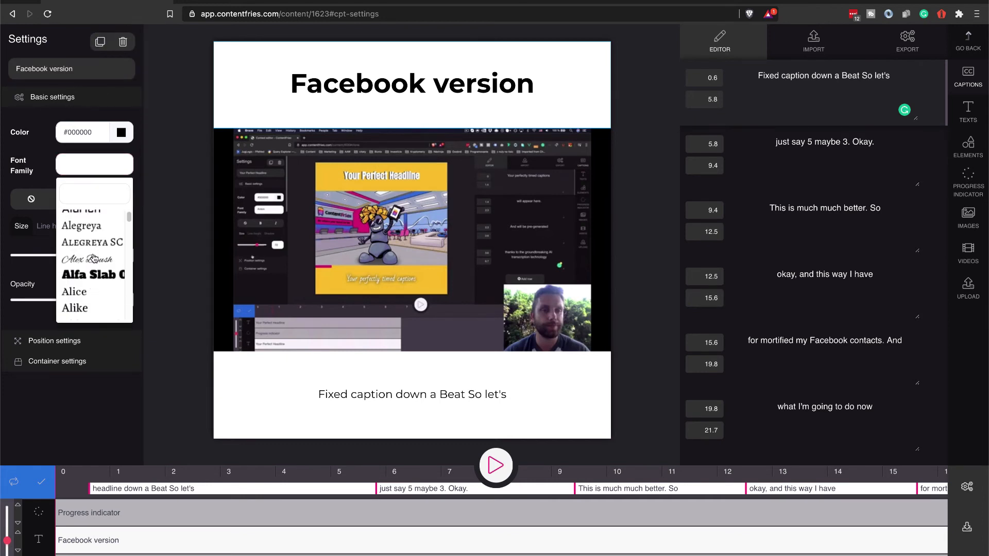
pyautogui.scroll(-6, 94, 259)
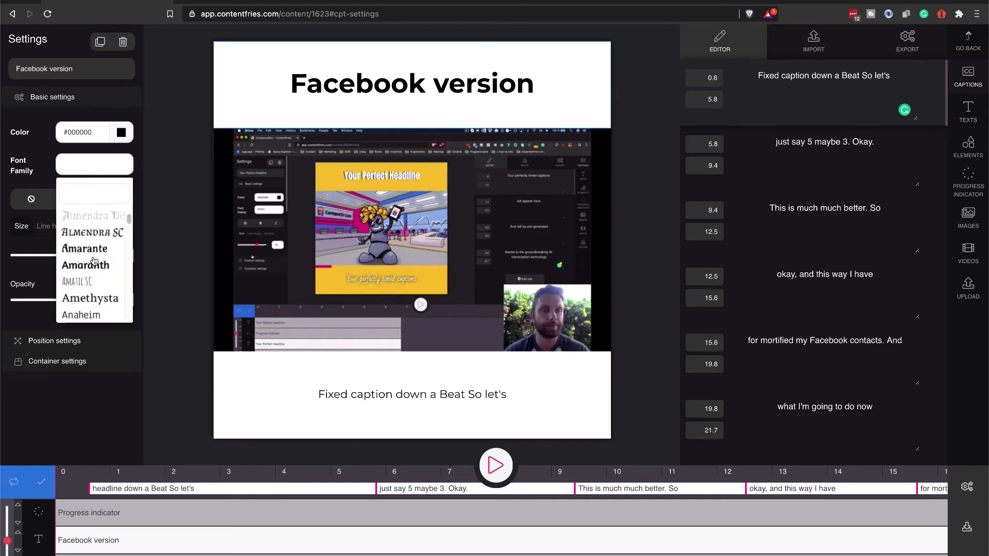
pyautogui.click(88, 266)
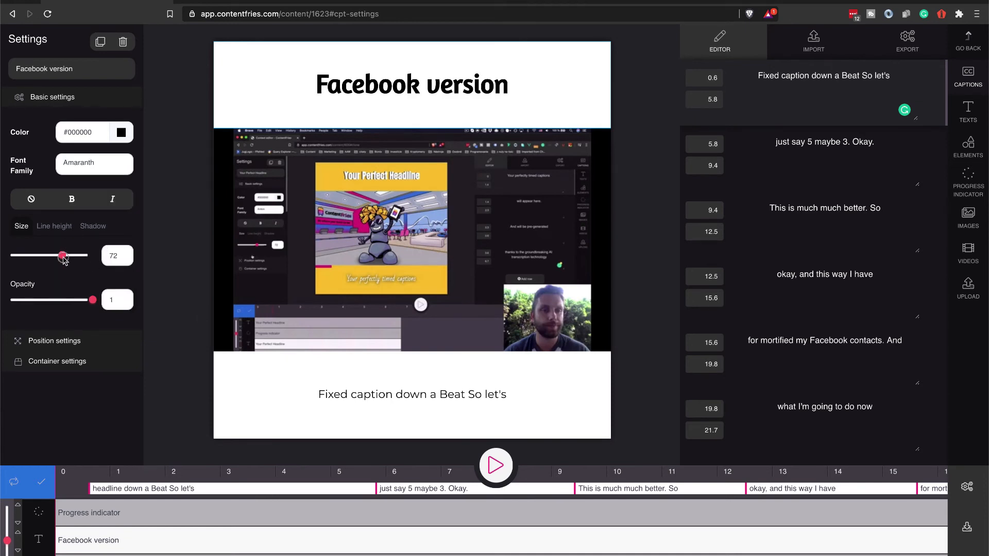
pyautogui.moveTo(63, 256); pyautogui.dragTo(77, 256)
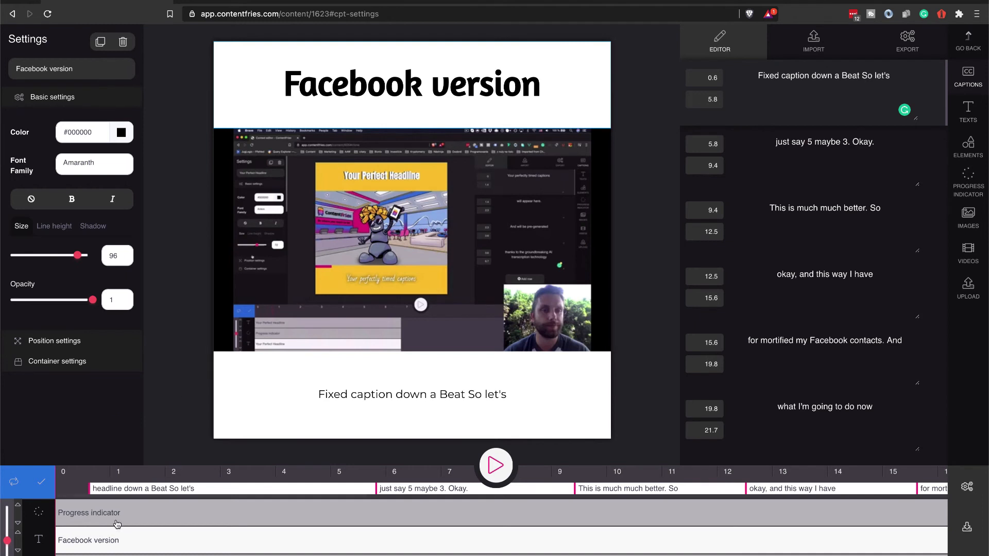
# Select the background layer and set its background type to Color.
pyautogui.scroll(-2, 96, 553)
pyautogui.click(97, 500)
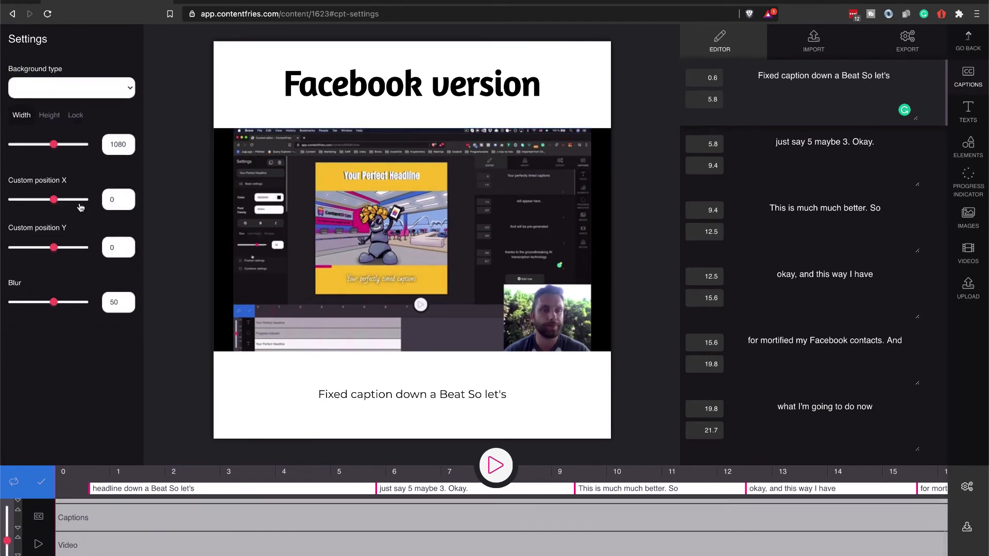
pyautogui.click(83, 83)
pyautogui.click(70, 91)
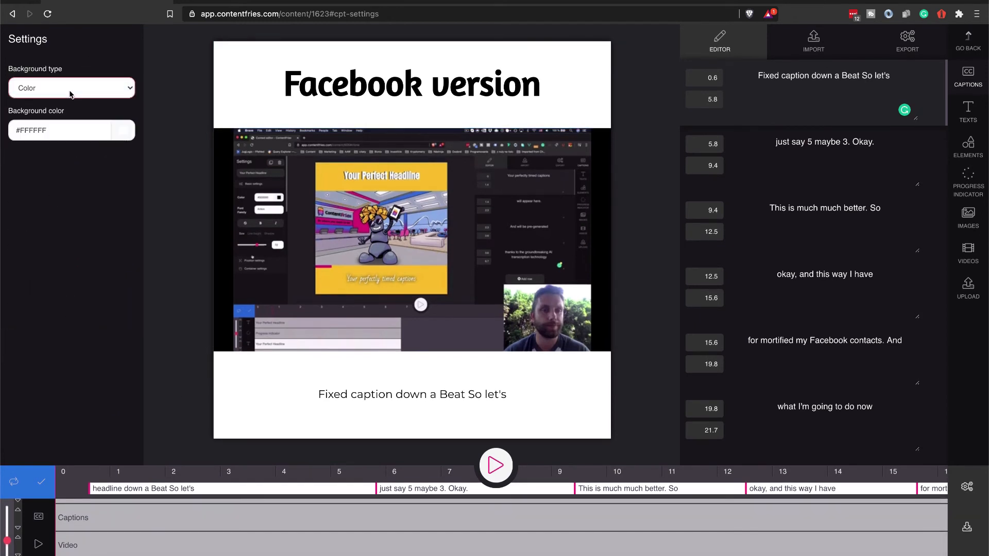
# Try red (#FF0F0F) as the background colour.
pyautogui.click(66, 132)
pyautogui.click(129, 130)
pyautogui.moveTo(135, 170)
pyautogui.mouseDown()
pyautogui.moveTo(130, 179)
pyautogui.moveTo(148, 164)
pyautogui.moveTo(121, 162)
pyautogui.moveTo(150, 162)
pyautogui.moveTo(136, 170)
pyautogui.moveTo(154, 149)
pyautogui.mouseUp()
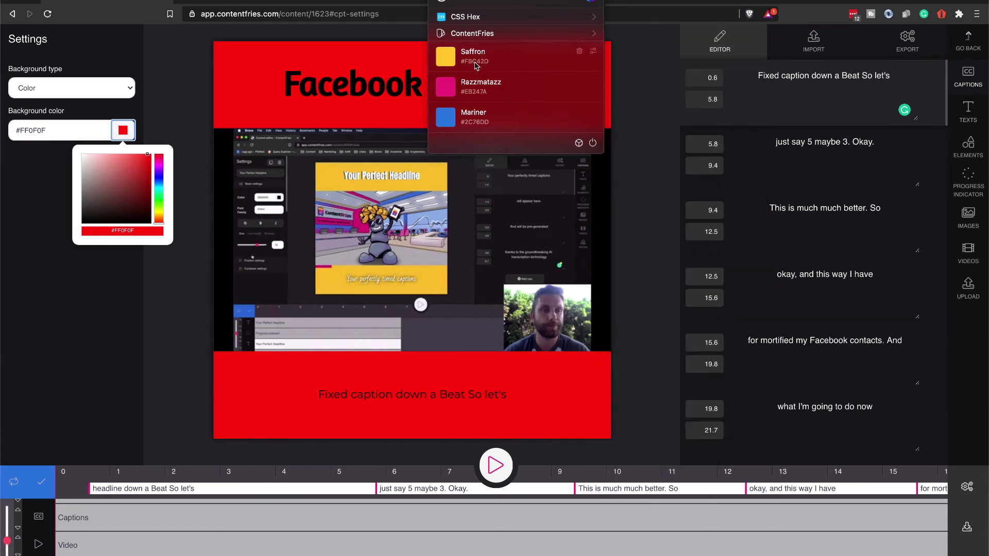
# Copy Saffron (#FBC42D) from the ContentFries brand palette and apply it as the background colour.
pyautogui.click(474, 62)
pyautogui.click(75, 133)
pyautogui.hotkey('ctrl', 'a')
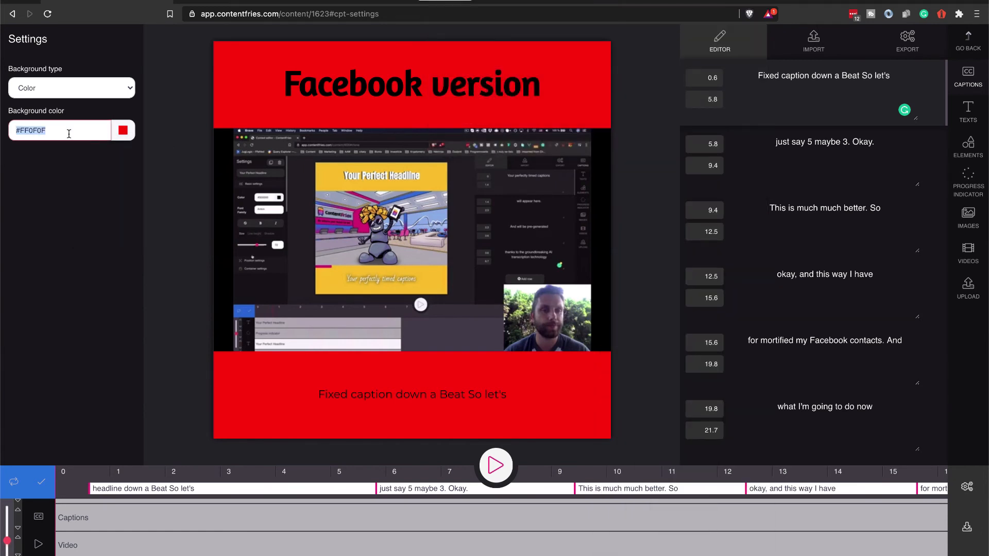
pyautogui.hotkey('ctrl', 'v')
# Copy Razzmatazz from the brand palette and set the headline's colour to #EB247A.
pyautogui.click(354, 89)
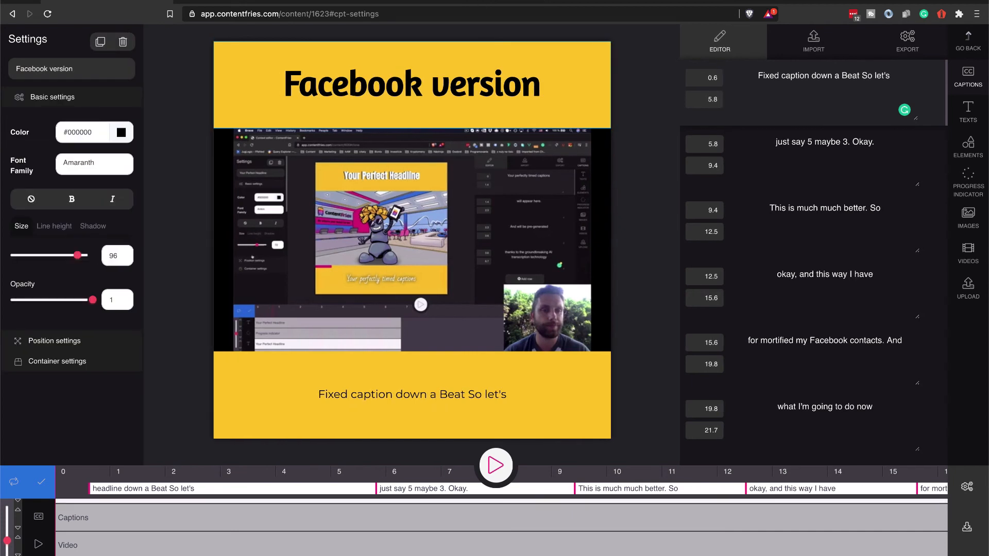
pyautogui.click(516, 1)
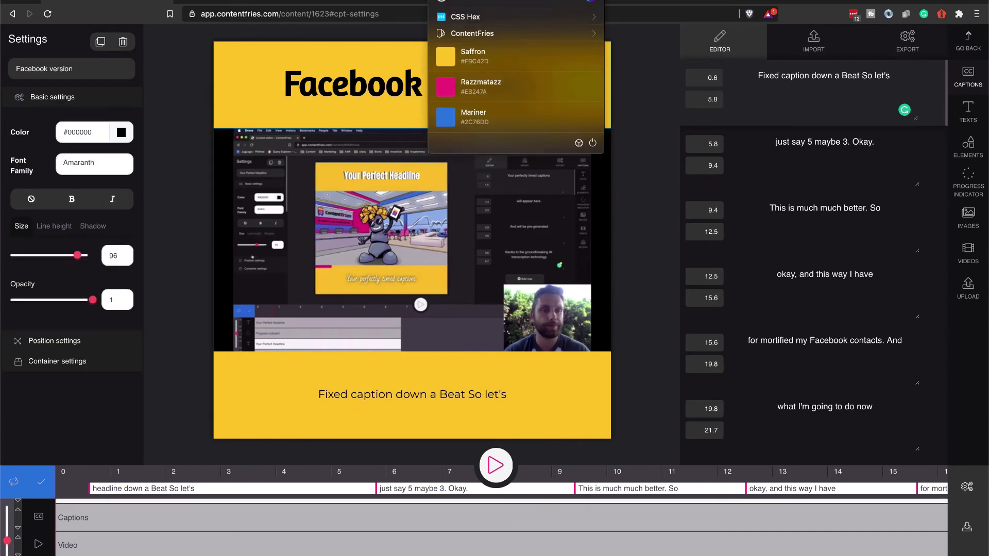
pyautogui.click(469, 88)
pyautogui.click(86, 135)
pyautogui.hotkey('ctrl', 'a')
pyautogui.write('#EB247A')
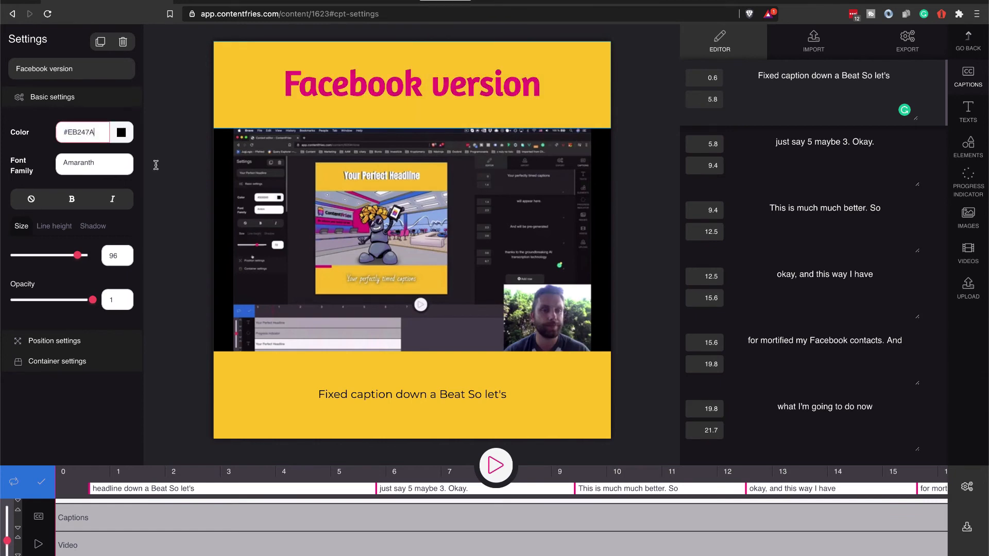
pyautogui.click(150, 136)
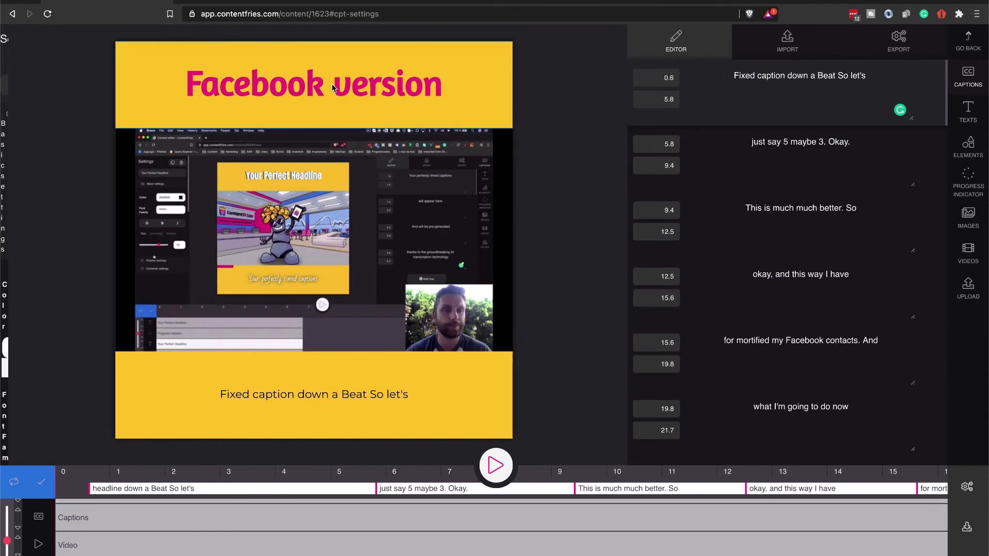
# Duplicate the "Facebook version" headline text.
pyautogui.click(215, 82)
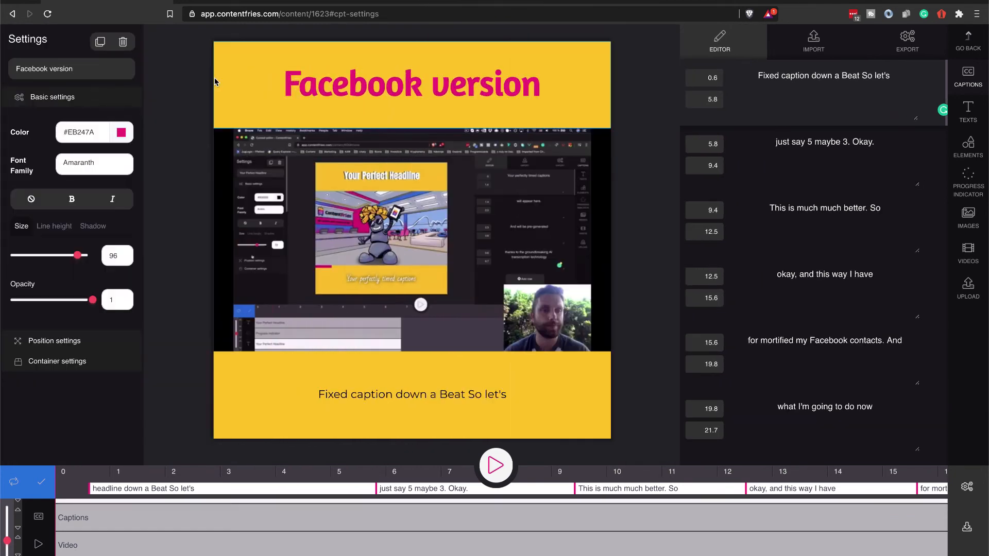
pyautogui.click(101, 42)
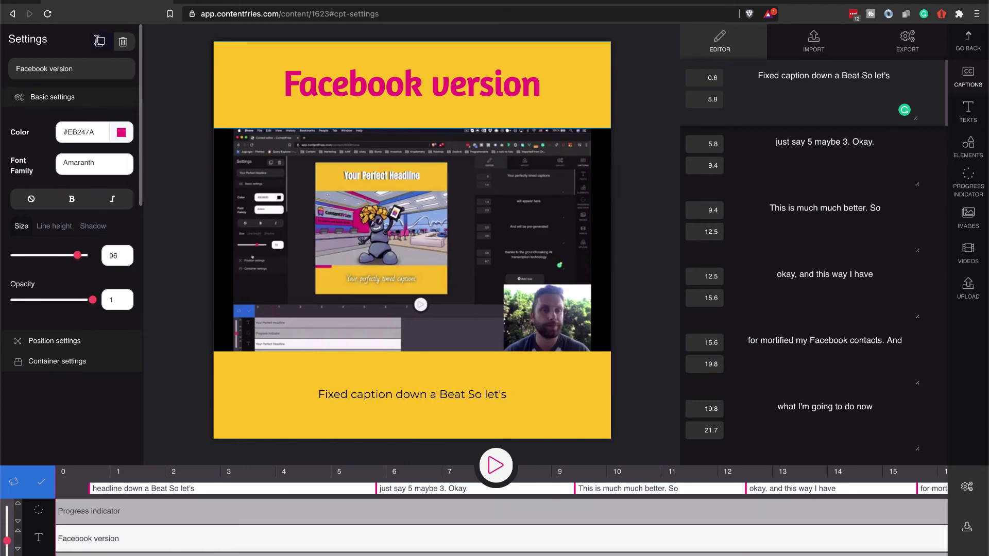
pyautogui.click(99, 41)
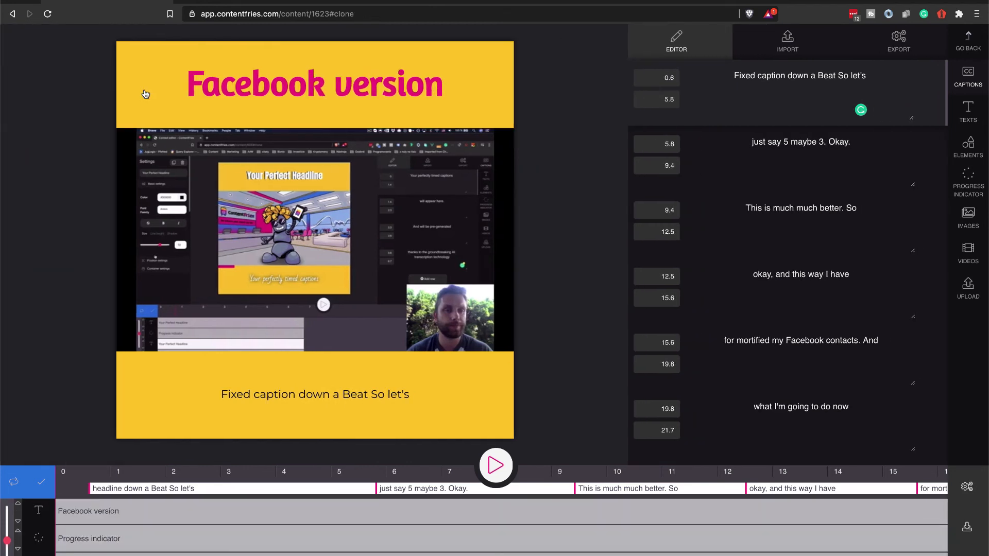
# Offset the duplicated headline by setting its custom position X to 5 and Y to 5.
pyautogui.click(103, 522)
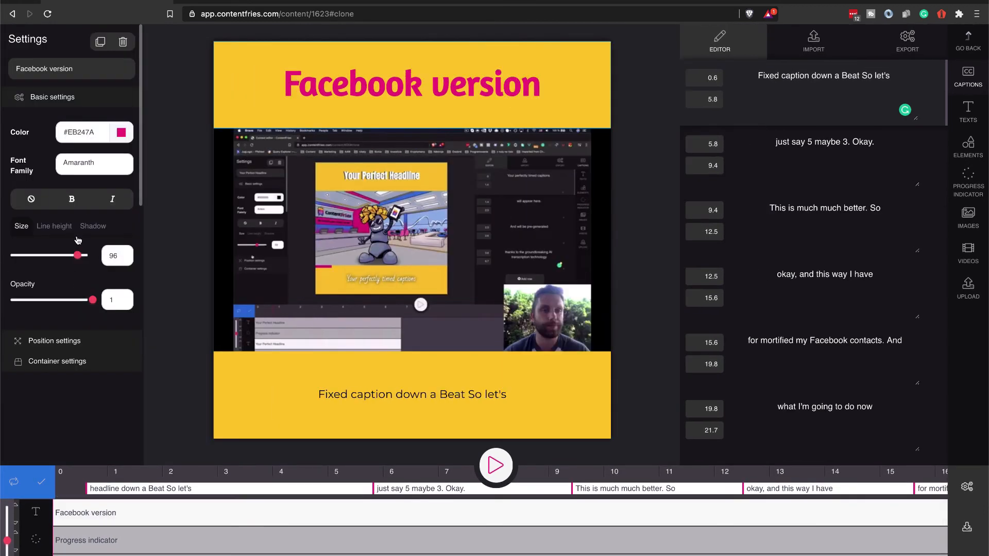
pyautogui.click(62, 341)
pyautogui.click(115, 224)
pyautogui.write('5')
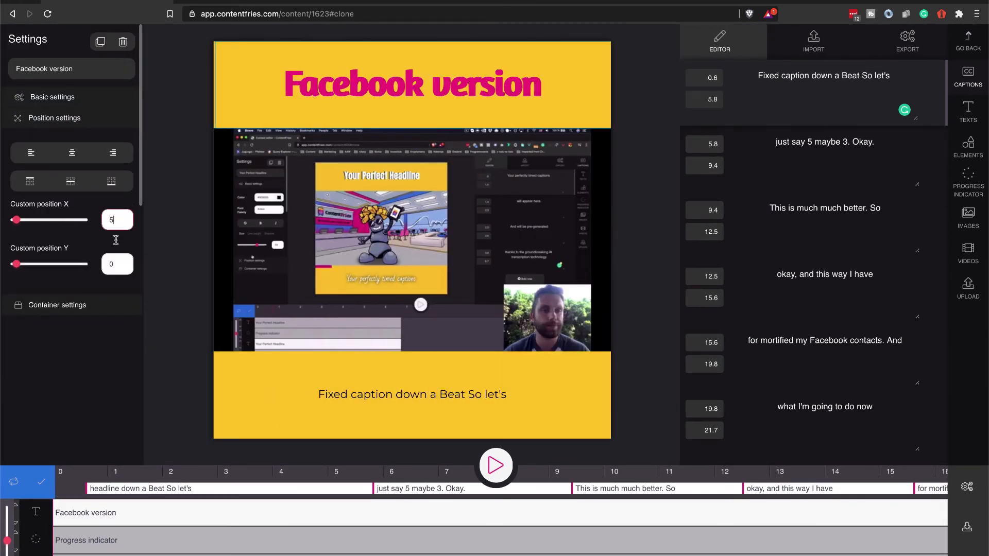
pyautogui.click(118, 263)
pyautogui.write('5')
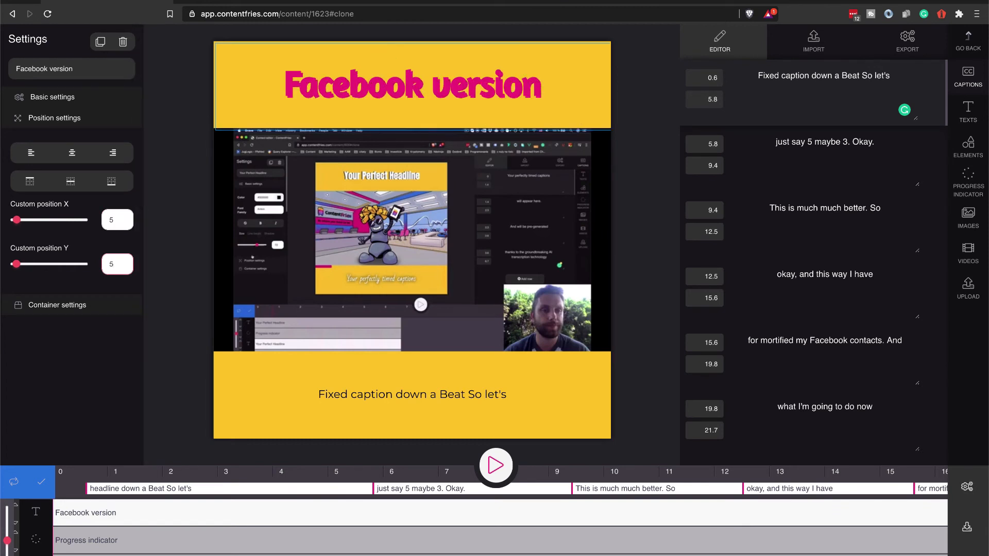
# Copy Mariner from the brand palette and set the duplicated headline's colour to #2C76DD.
pyautogui.press('super+shift+p')
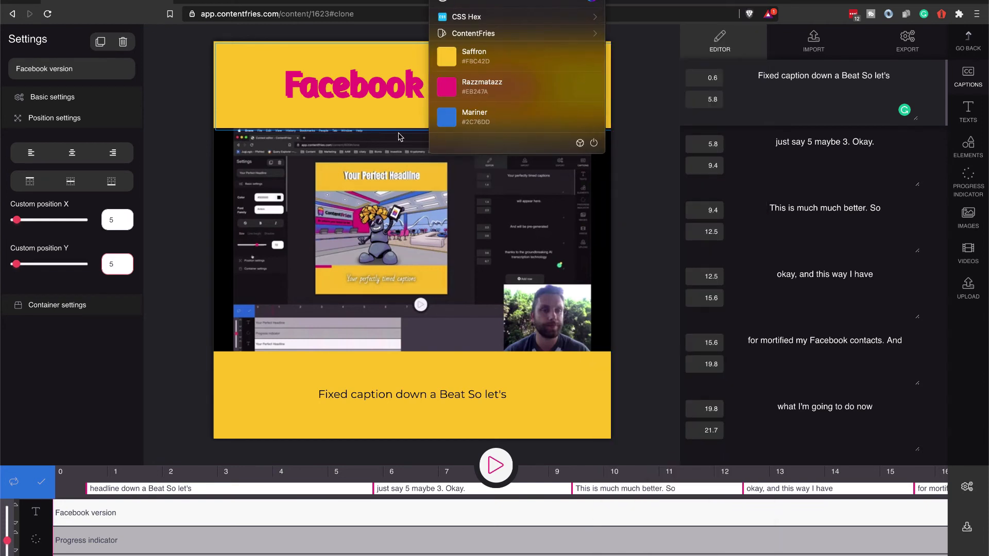
pyautogui.click(459, 122)
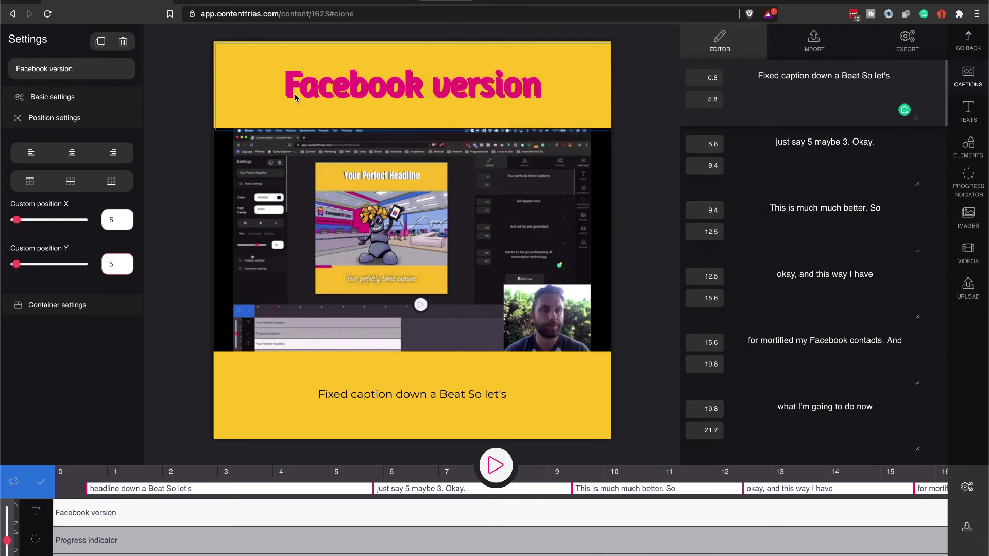
pyautogui.click(43, 99)
pyautogui.tripleClick(87, 135)
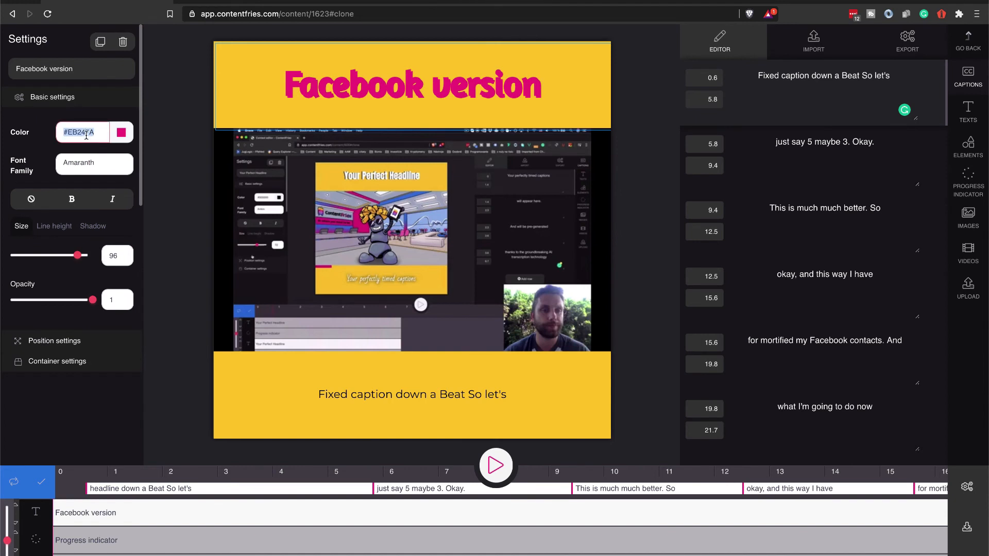
pyautogui.write('#2C76DD')
pyautogui.click(154, 148)
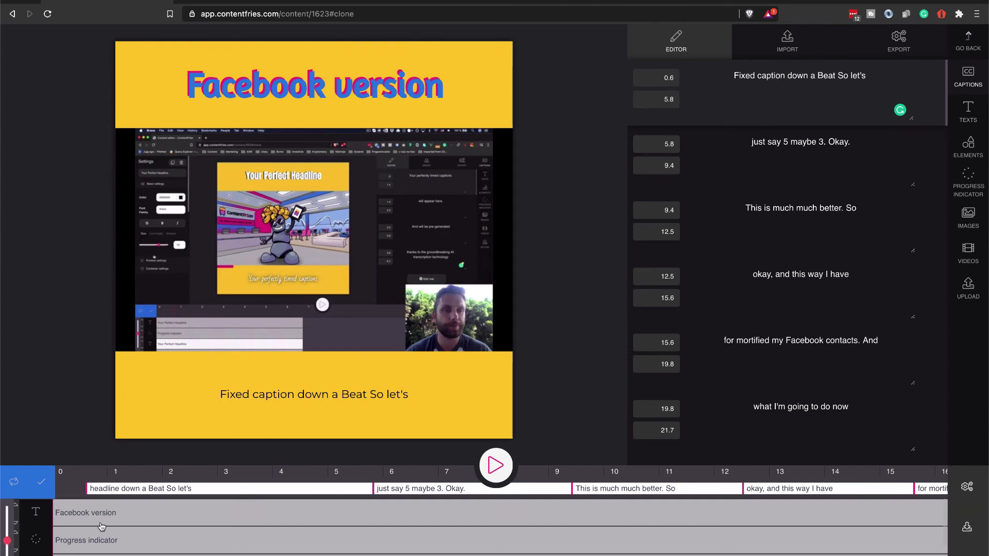
# Move the playhead to about 3 seconds, select the progress indicator and set its colour to #2C76DD.
pyautogui.scroll(-3, 102, 526)
pyautogui.scroll(2, 99, 525)
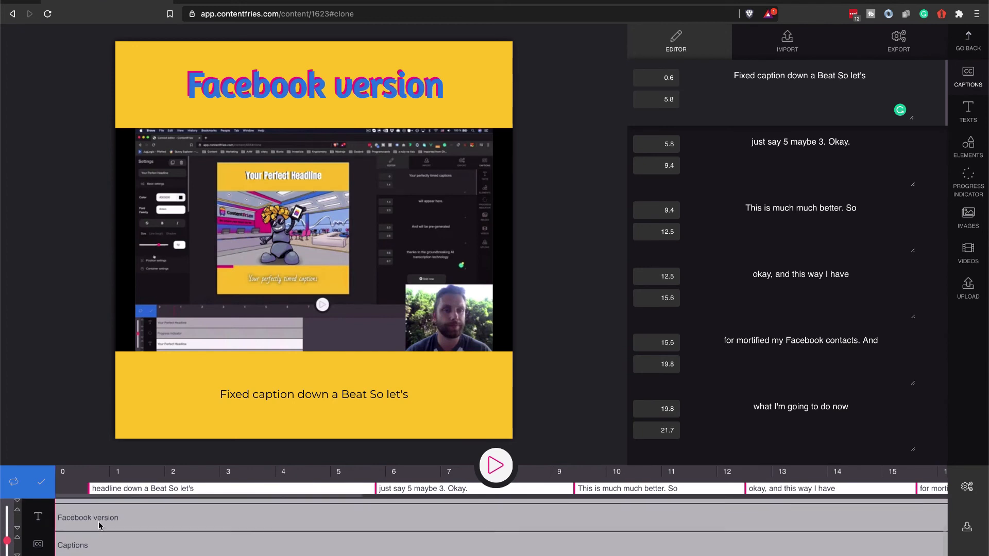
pyautogui.click(230, 473)
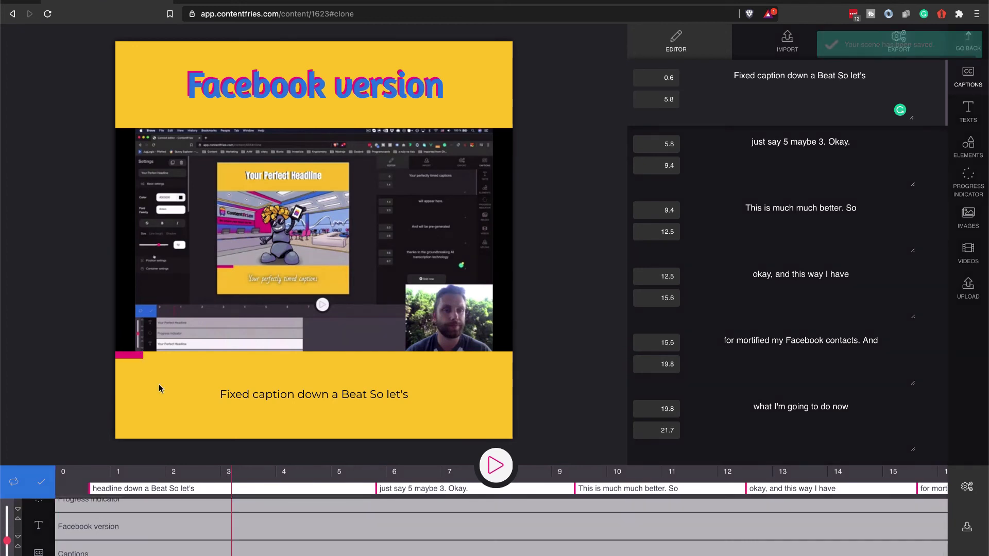
pyautogui.click(129, 356)
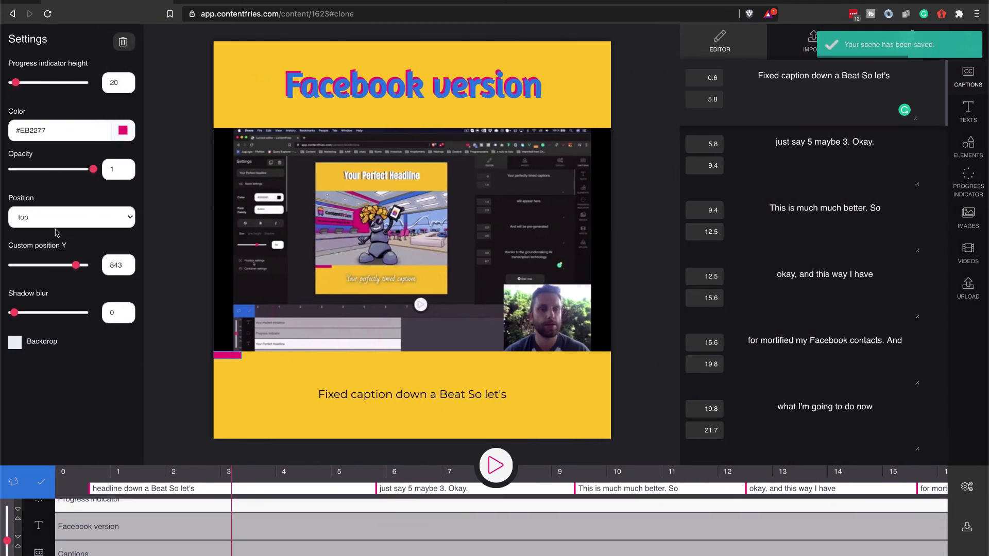
pyautogui.tripleClick(54, 133)
pyautogui.write('#2C76DD')
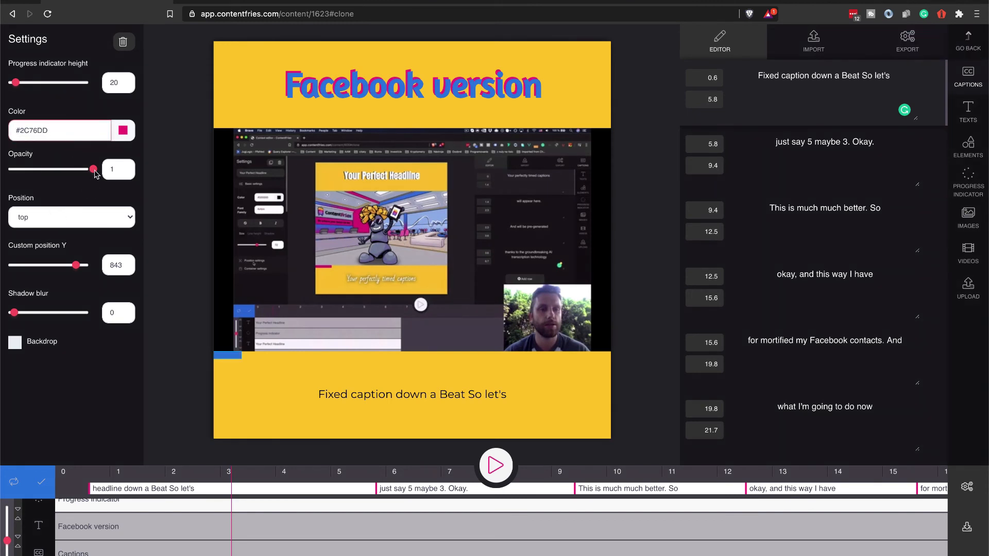
# Enable the progress indicator's backdrop with colour #EB247A from the brand palette and an opacity of 0.5.
pyautogui.click(15, 343)
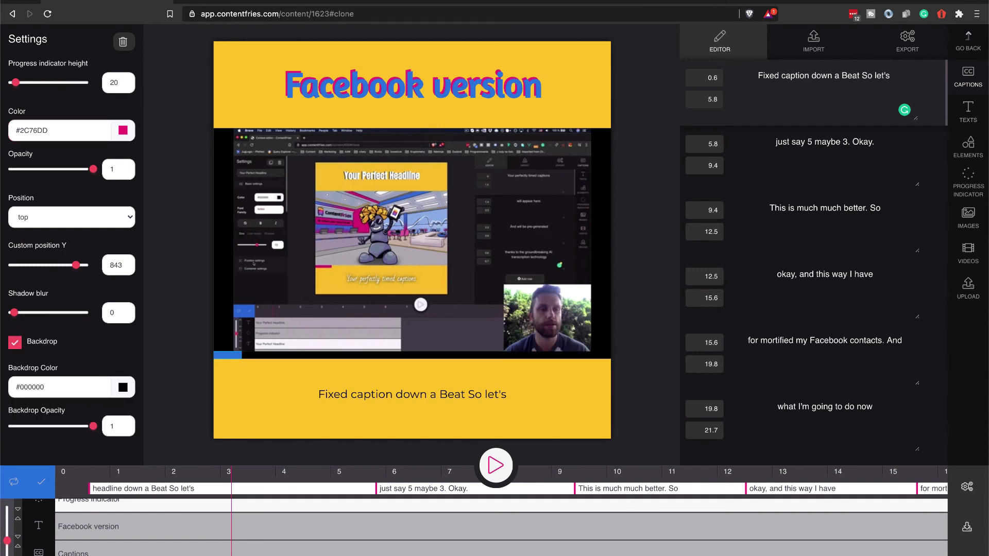
pyautogui.click(447, 1)
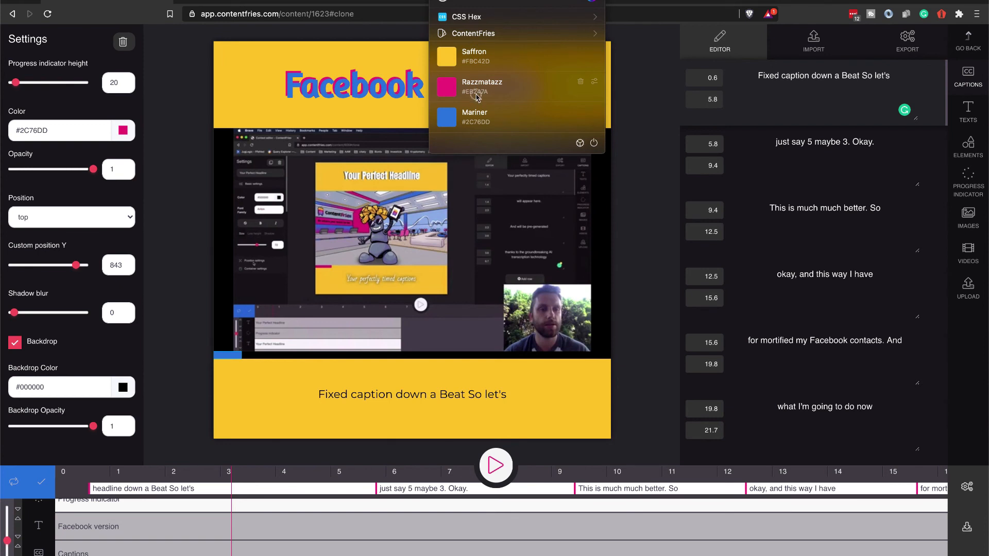
pyautogui.click(474, 97)
pyautogui.tripleClick(62, 385)
pyautogui.write('#EB247A')
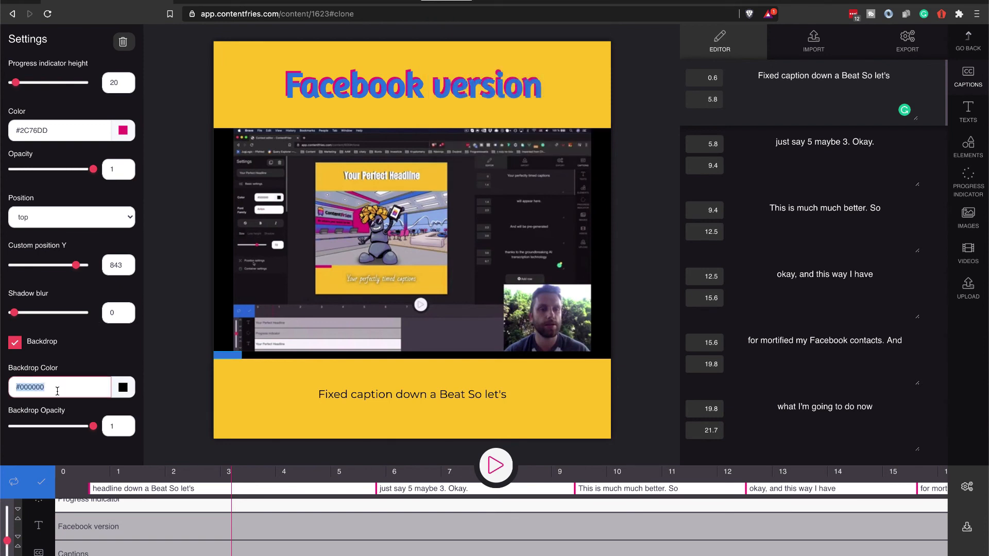
pyautogui.moveTo(92, 431); pyautogui.dragTo(54, 430)
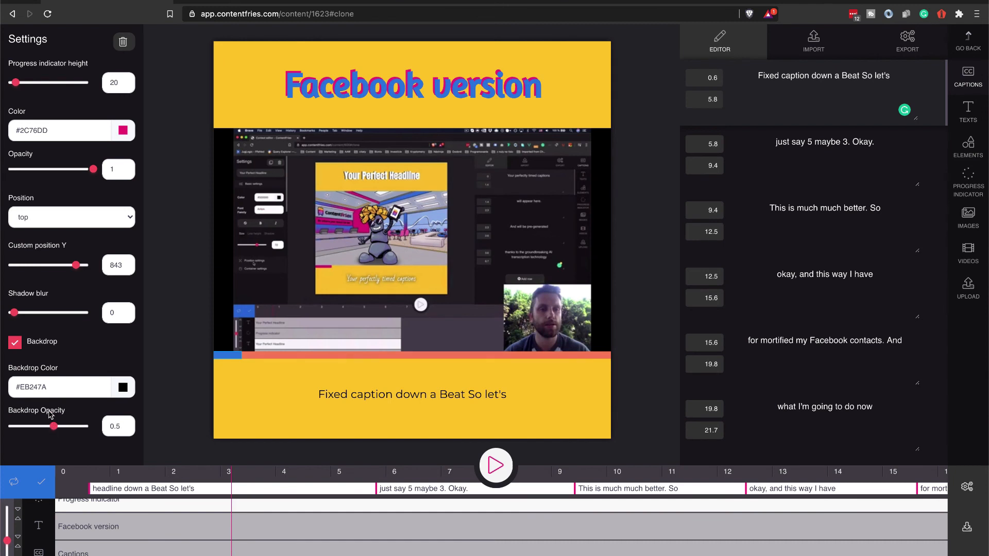
# Set the progress indicator's shadow blur to 20 and its custom position Y to 828.
pyautogui.moveTo(26, 313); pyautogui.dragTo(31, 313)
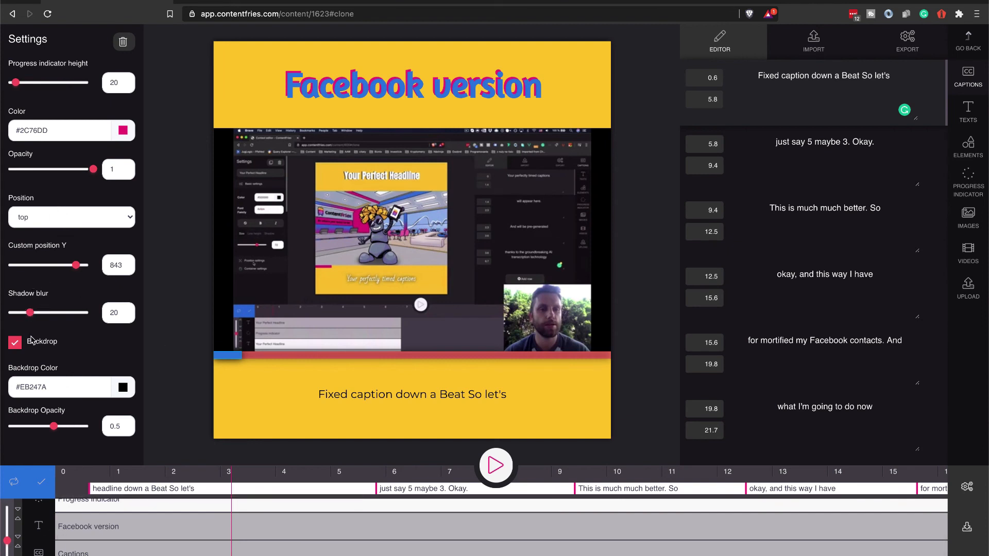
pyautogui.moveTo(76, 267); pyautogui.dragTo(75, 267)
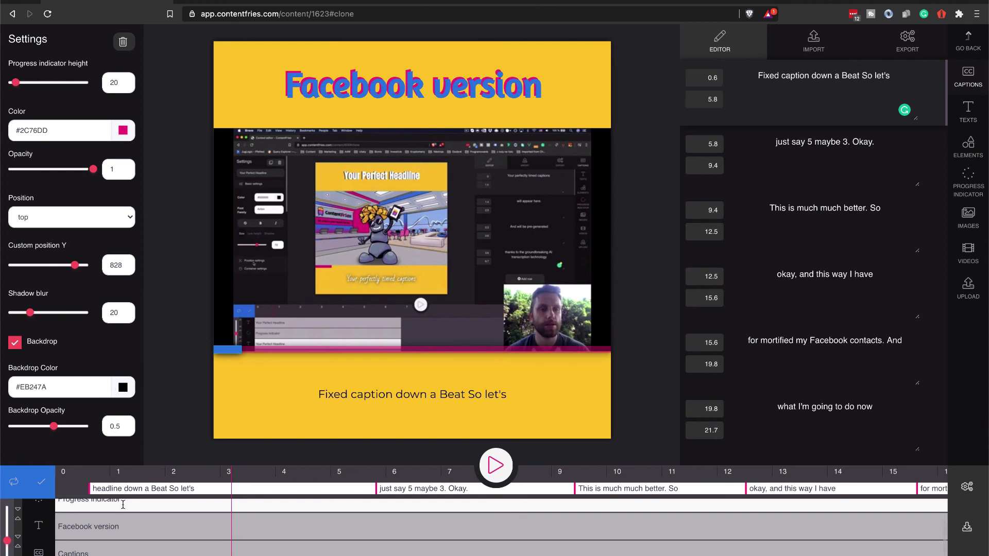
# Move the progress indicator layer down the layer order until it sits beneath the Video layer.
pyautogui.click(18, 509)
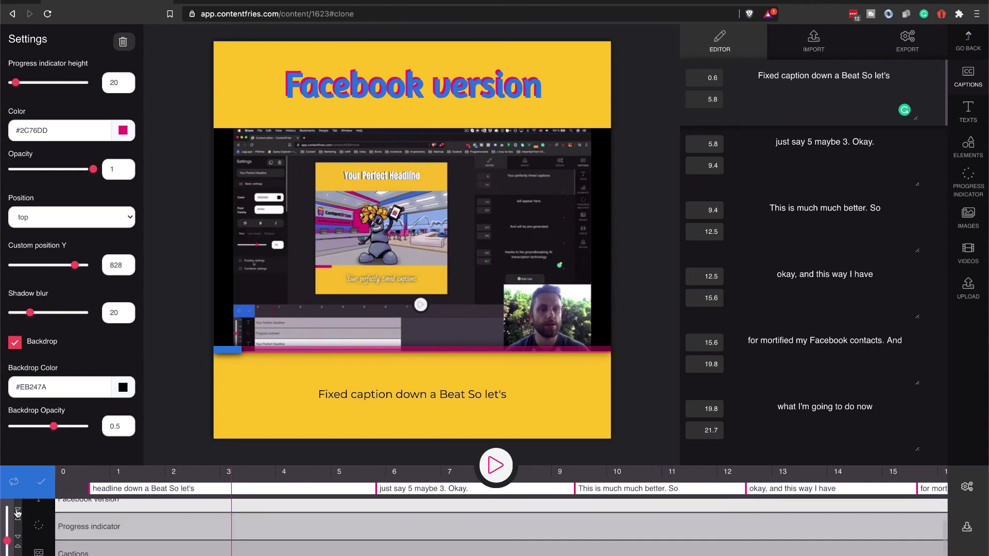
pyautogui.click(20, 537)
pyautogui.click(21, 541)
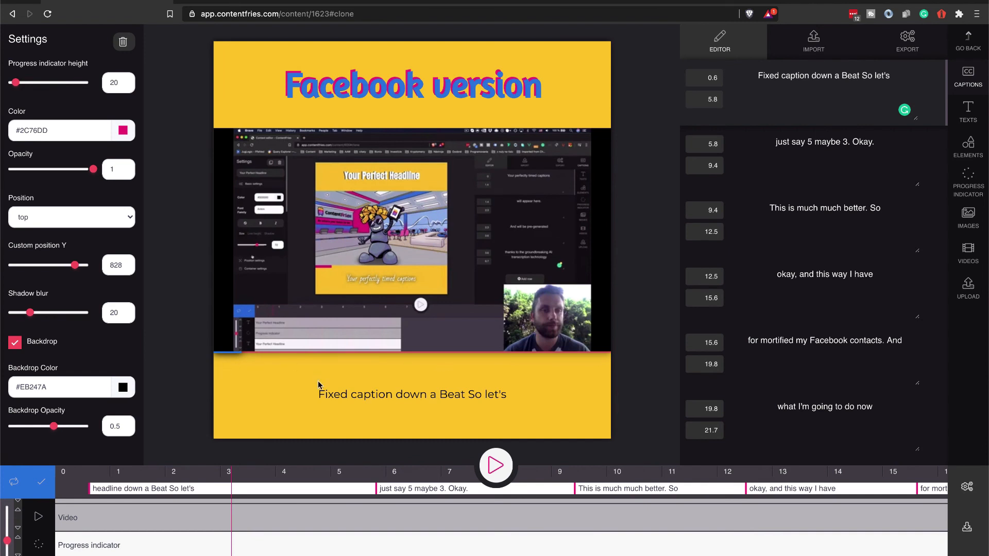
# Deselect the progress indicator and view the list of contexts available for this content before returning to the Facebook video.
pyautogui.click(162, 380)
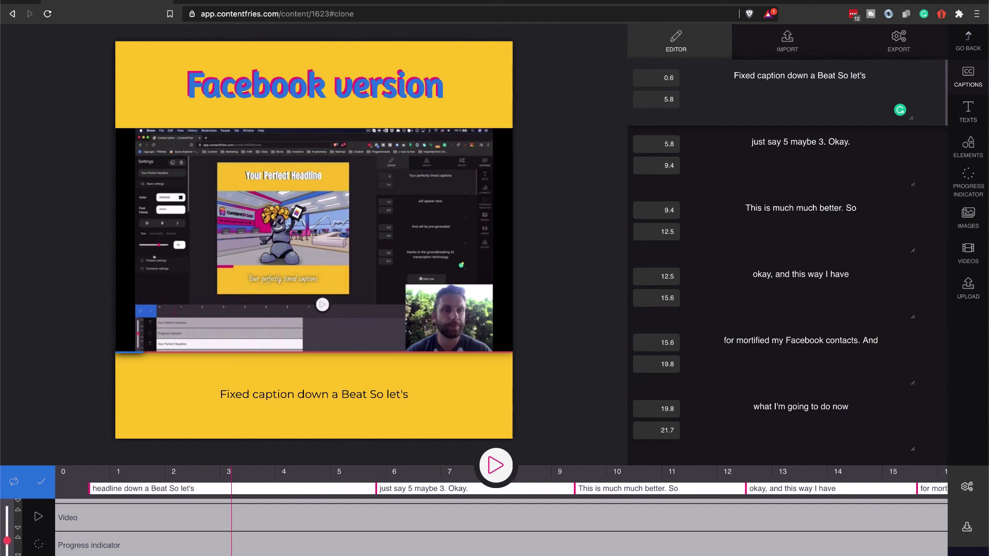
pyautogui.click(15, 482)
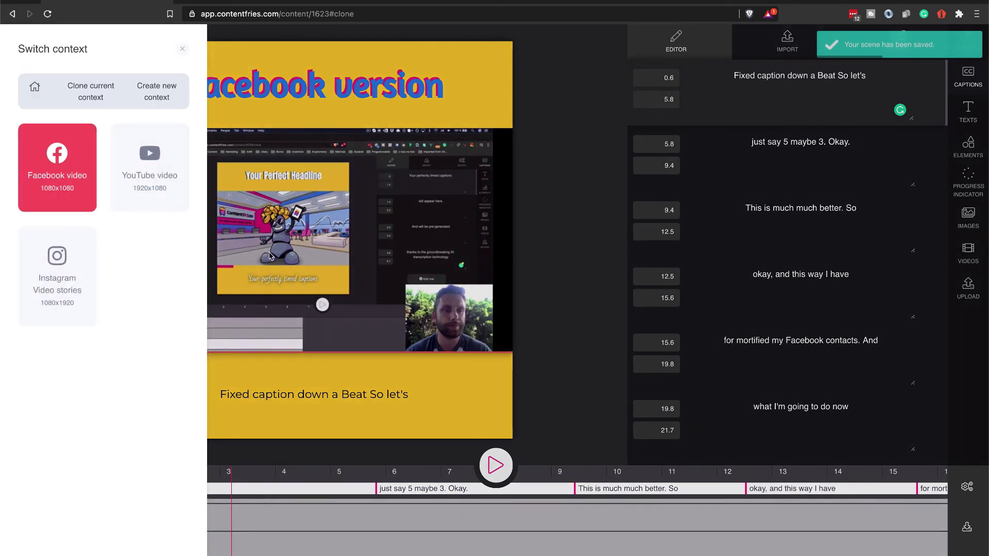
pyautogui.click(615, 274)
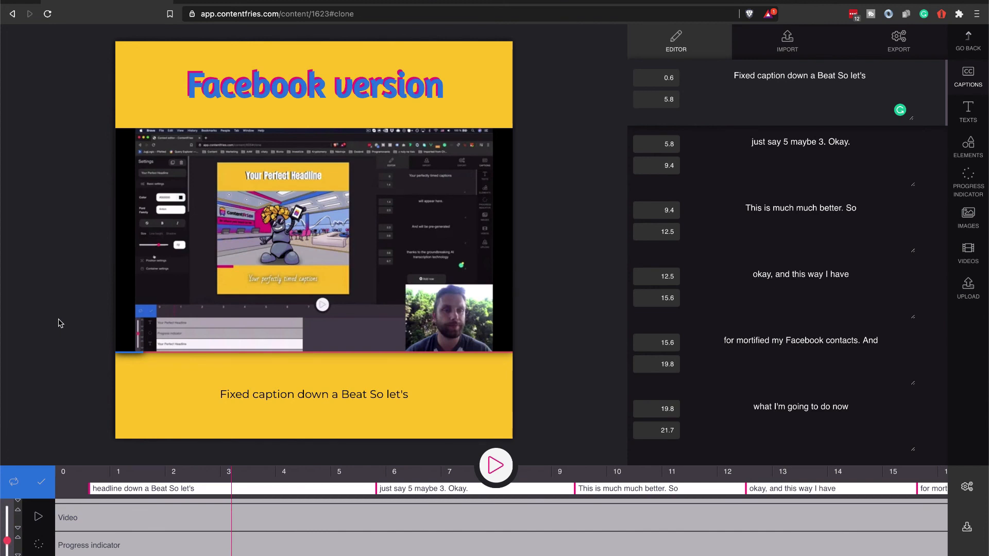
pyautogui.hscroll(5, 448, 541)
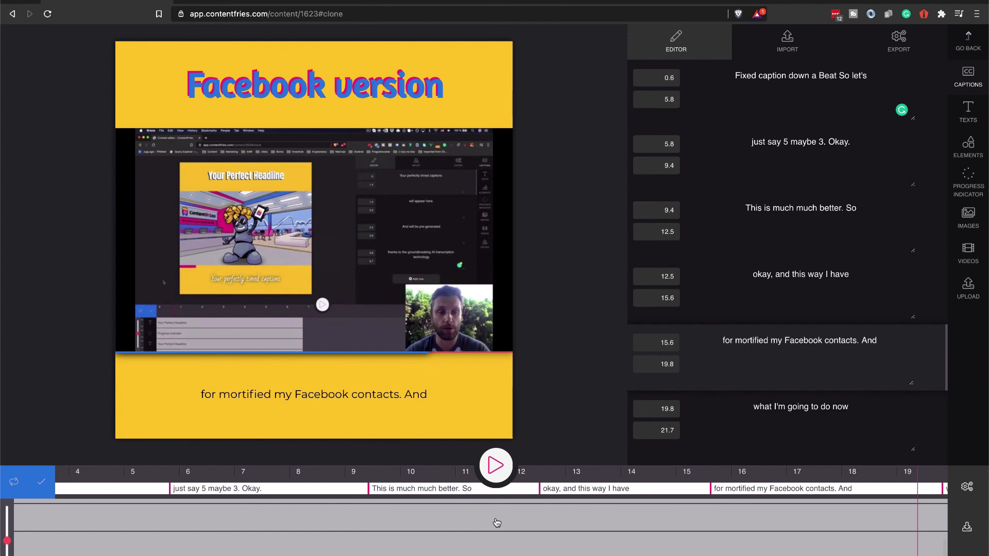
pyautogui.hscroll(2, 497, 522)
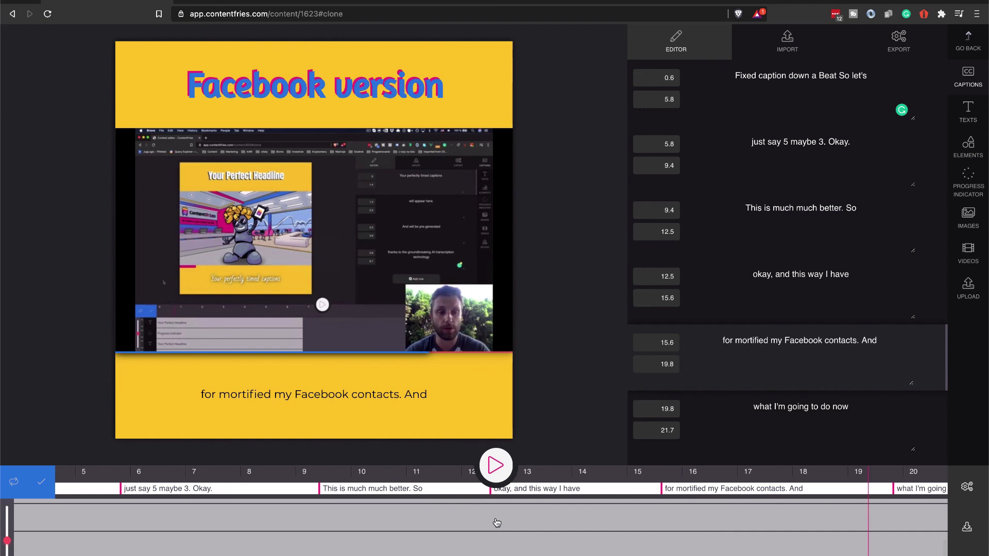
pyautogui.moveTo(578, 554)
pyautogui.click(497, 550)
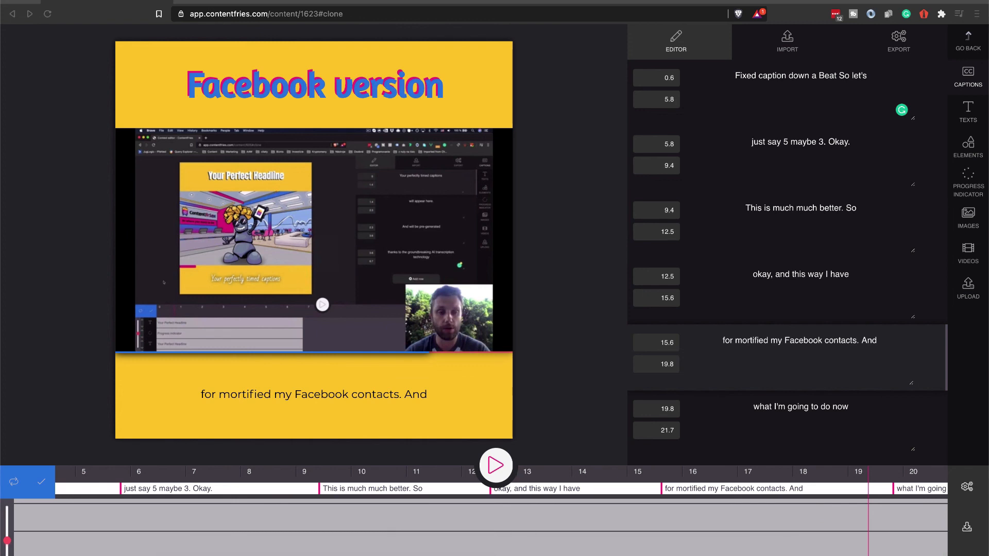